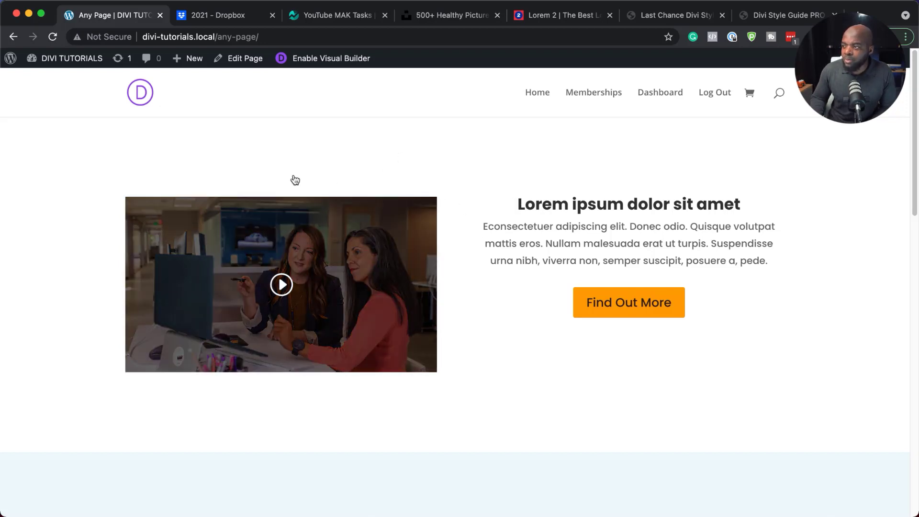
Raise the product quantity to 2 while scrolling through the page
{"action": "scroll", "coordinate": [522, 311], "scroll_direction": "down", "scroll_amount": 8}
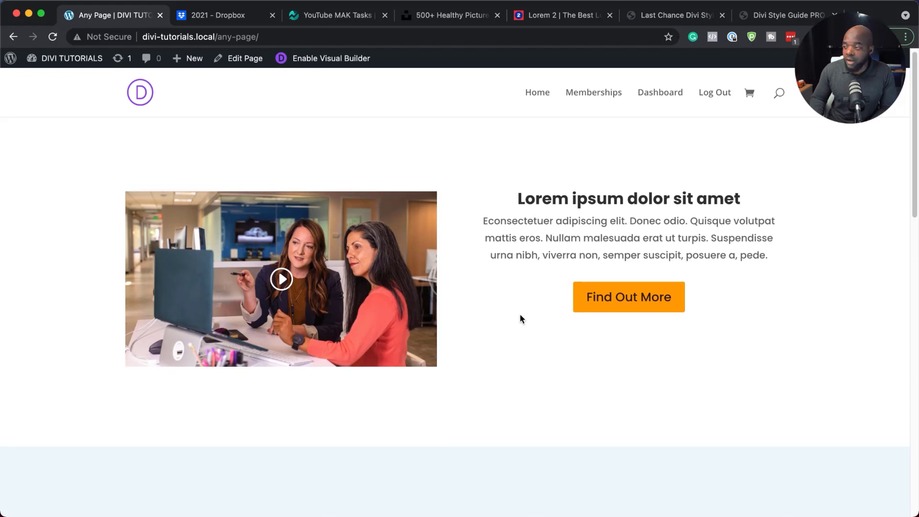
{"action": "scroll", "coordinate": [812, 364], "scroll_direction": "down", "scroll_amount": 2}
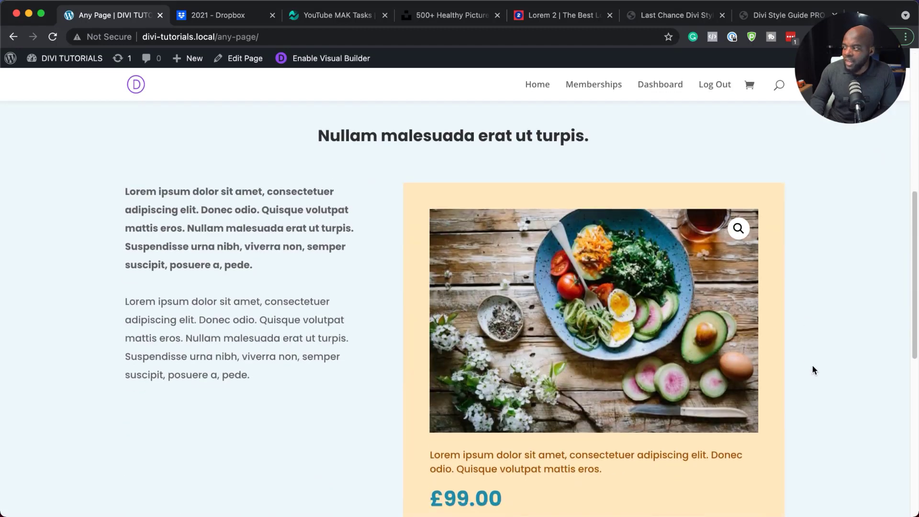
{"action": "scroll", "coordinate": [848, 346], "scroll_direction": "down", "scroll_amount": 1}
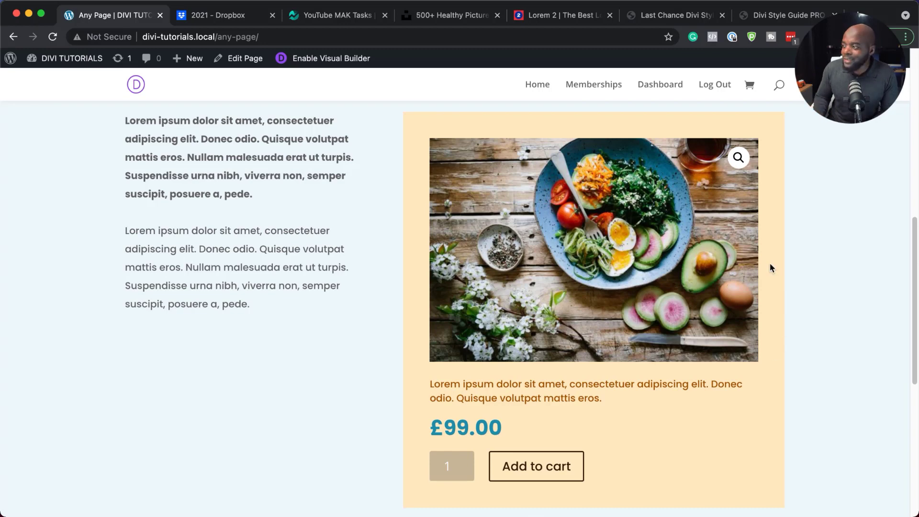
{"action": "scroll", "coordinate": [689, 441], "scroll_direction": "down", "scroll_amount": 3}
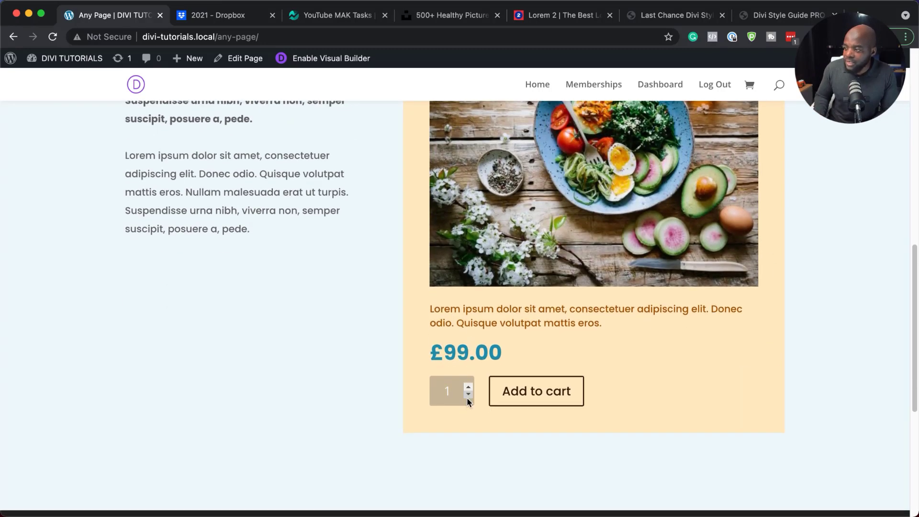
{"action": "left_click", "coordinate": [469, 389]}
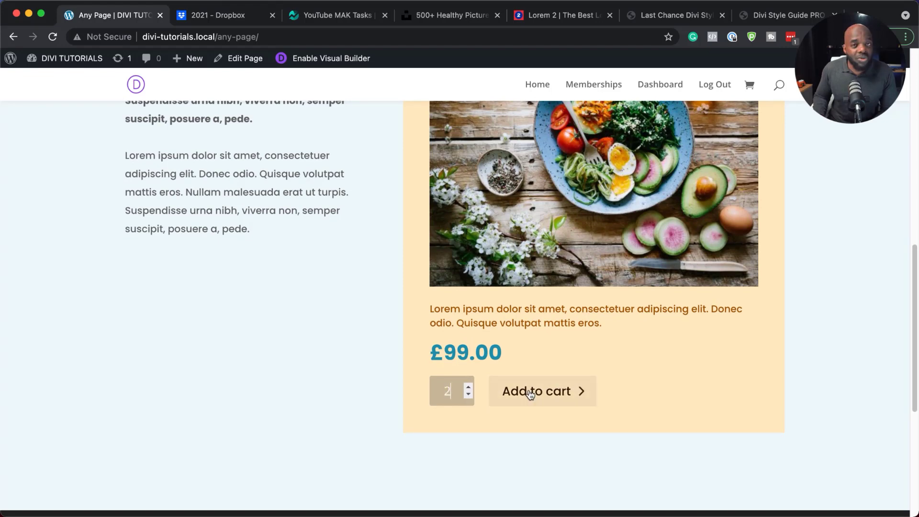
{"action": "scroll", "coordinate": [590, 343], "scroll_direction": "up", "scroll_amount": 5}
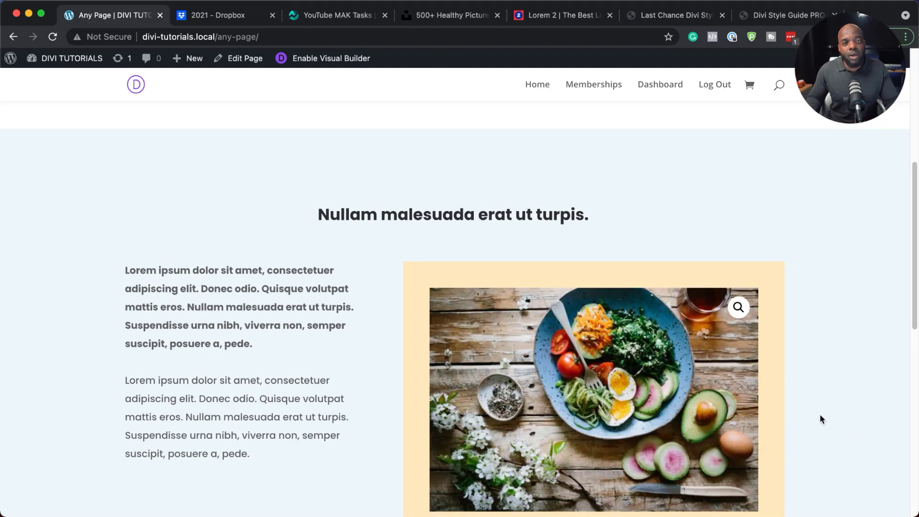
{"action": "scroll", "coordinate": [291, 334], "scroll_direction": "up", "scroll_amount": 5}
{"action": "scroll", "coordinate": [291, 337], "scroll_direction": "up", "scroll_amount": 2}
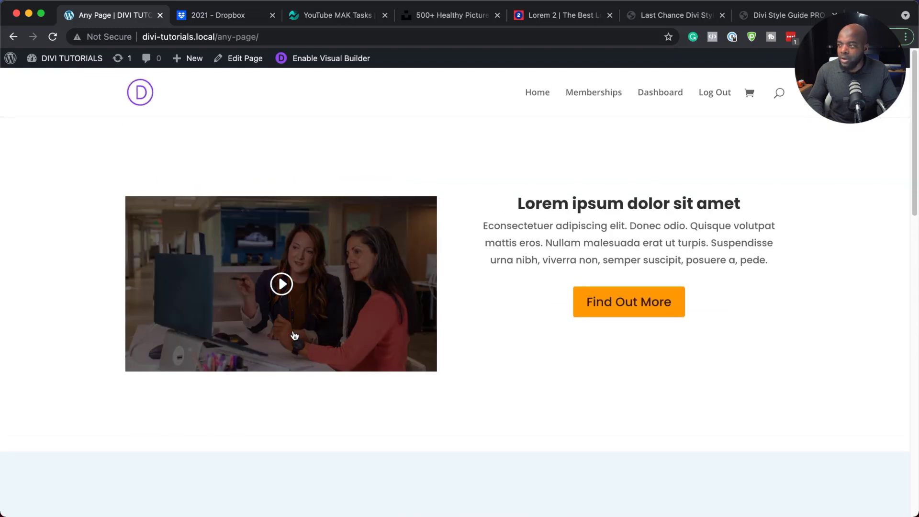
{"action": "scroll", "coordinate": [371, 414], "scroll_direction": "down", "scroll_amount": 7}
{"action": "scroll", "coordinate": [371, 412], "scroll_direction": "down", "scroll_amount": 3}
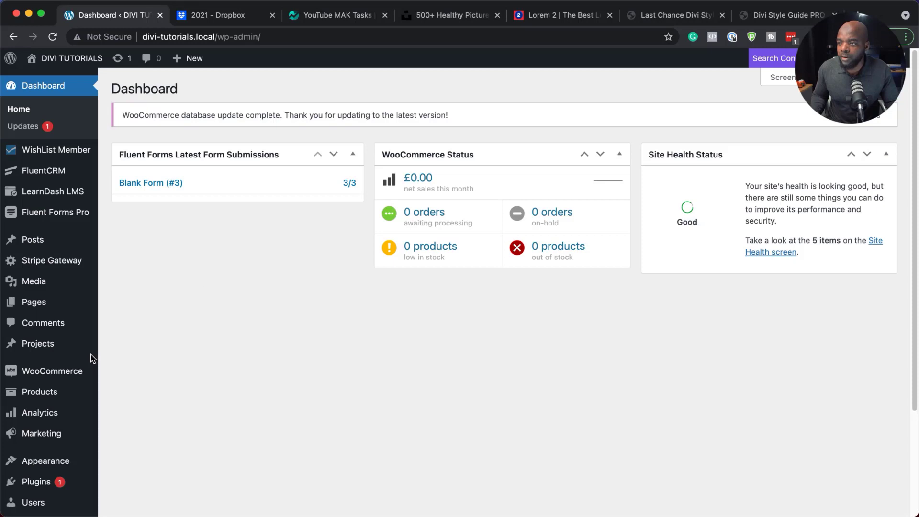
Start a new product titled Diet Plan with a pasted Lorem ipsum description
{"action": "mouse_move", "coordinate": [39, 391]}
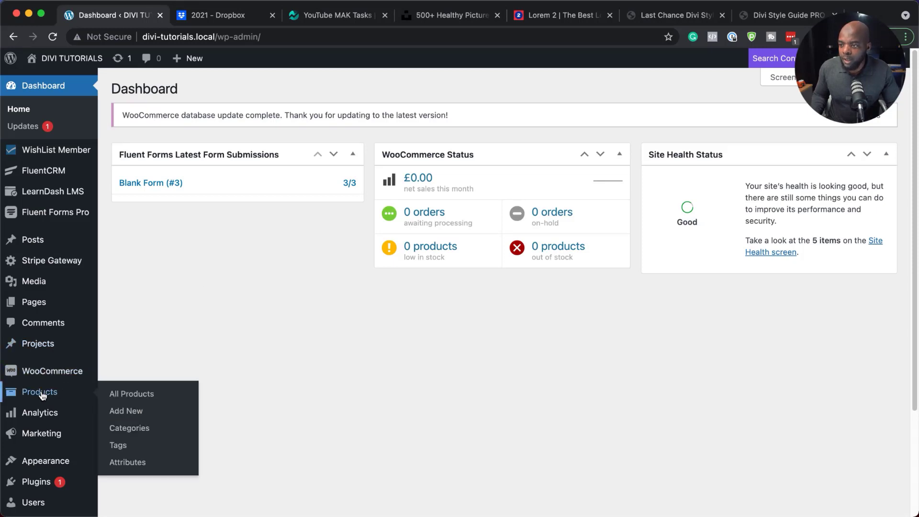
{"action": "left_click", "coordinate": [133, 413]}
{"action": "type", "text": "Diet Plan"}
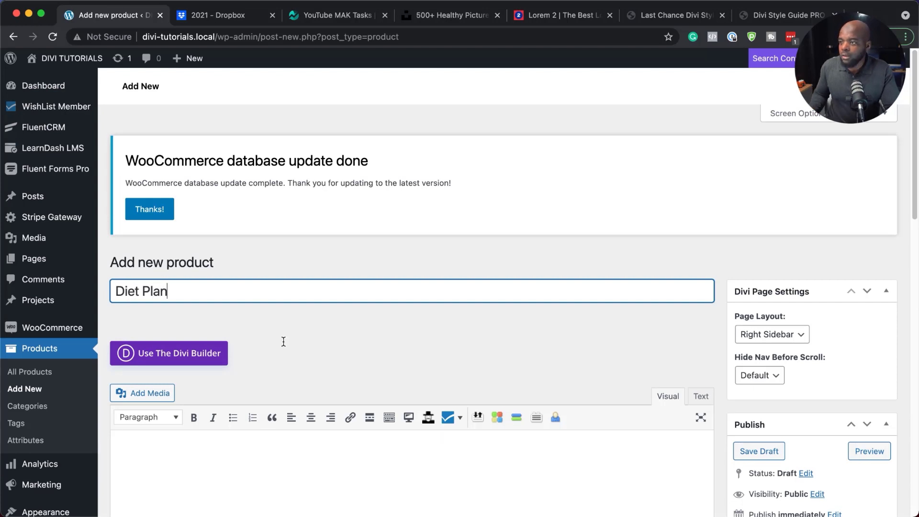
{"action": "scroll", "coordinate": [240, 349], "scroll_direction": "down", "scroll_amount": 3}
{"action": "left_click", "coordinate": [194, 357]}
{"action": "type", "text": "Lorem ipsum dolor sit amet, consectetuer adipiscing elit. Donec odio. Quisque volutpat mattis eros. Nullam malesuada erat ut turpis. Suspendisse urna nibh, viverra non, semper suscipit, posuere a, pede."}
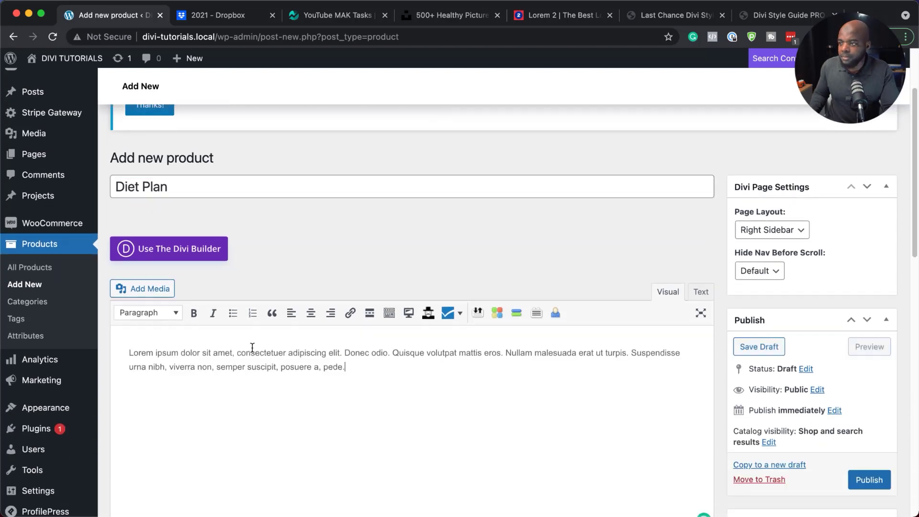
Set the regular price to 99 and add a short description trimmed to two sentences
{"action": "scroll", "coordinate": [213, 395], "scroll_direction": "down", "scroll_amount": 6}
{"action": "left_click", "coordinate": [354, 280]}
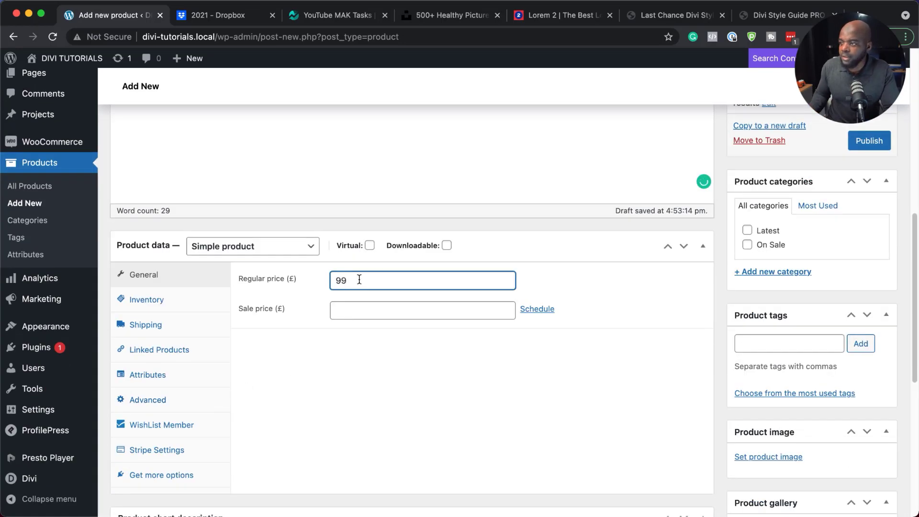
{"action": "scroll", "coordinate": [361, 369], "scroll_direction": "down", "scroll_amount": 10}
{"action": "left_click", "coordinate": [208, 262]}
{"action": "type", "text": "Lorem ipsum dolor sit amet, consectetuer adipiscing elit. Donec odio. Quisque volutpat mattis eros. Nullam malesuada erat ut turpis. Suspendisse urna nibh, viverra non, semper suscipit, posuere a, pede."}
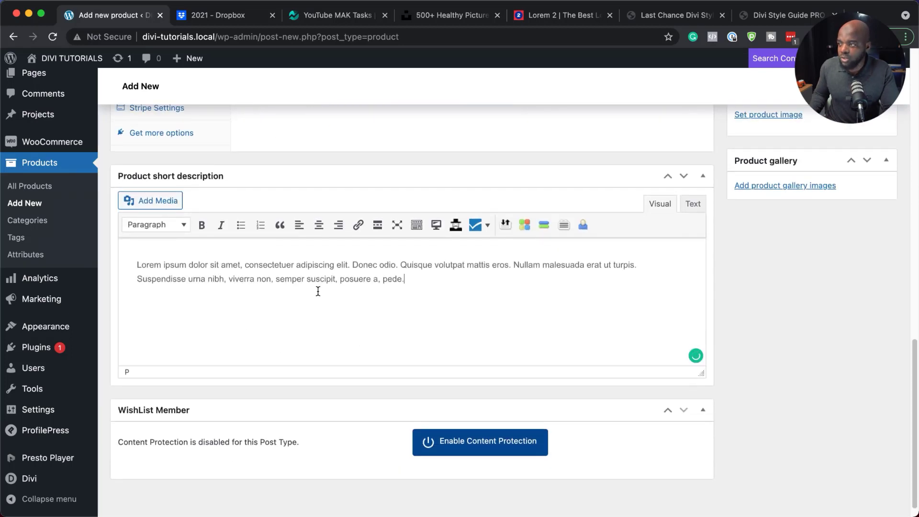
{"action": "left_click_drag", "start_coordinate": [514, 265], "coordinate": [558, 281]}
{"action": "key", "text": "BackSpace"}
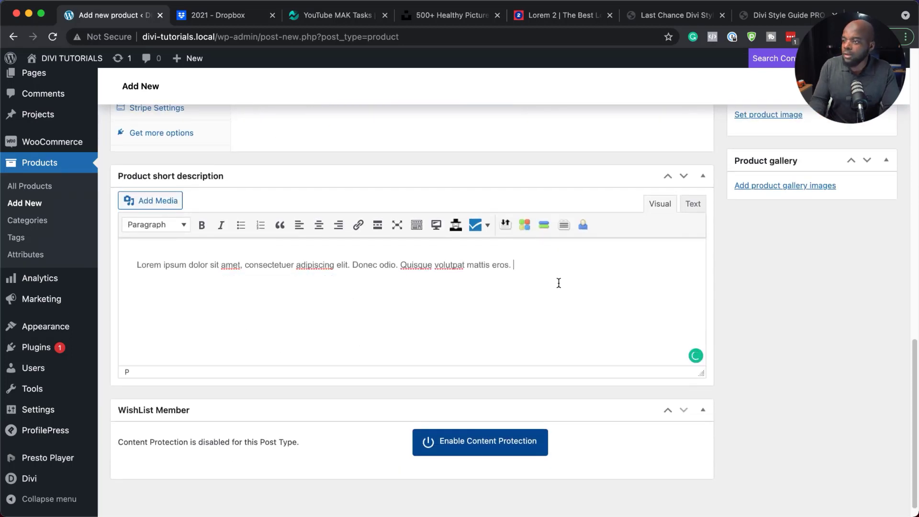
{"action": "scroll", "coordinate": [288, 347], "scroll_direction": "up", "scroll_amount": 7}
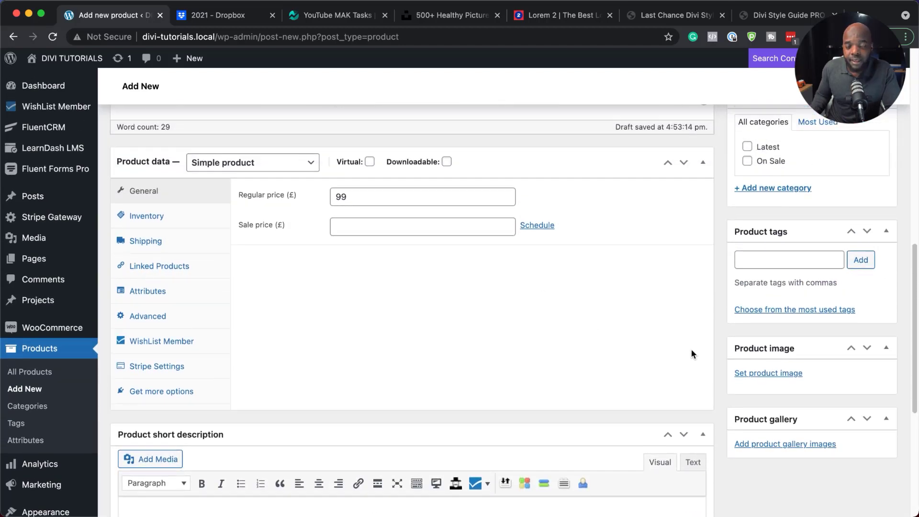
Set the bowl-of-food photo as the Diet Plan product image
{"action": "left_click", "coordinate": [773, 377]}
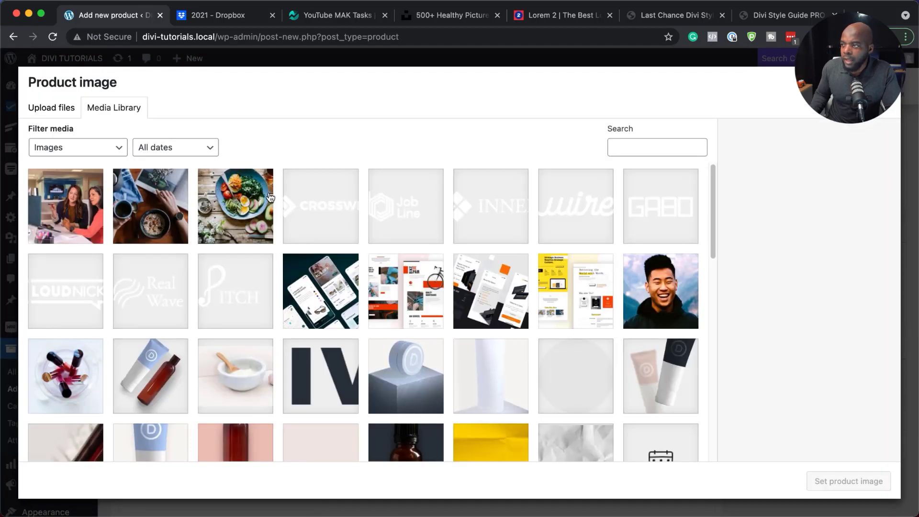
{"action": "left_click", "coordinate": [241, 207]}
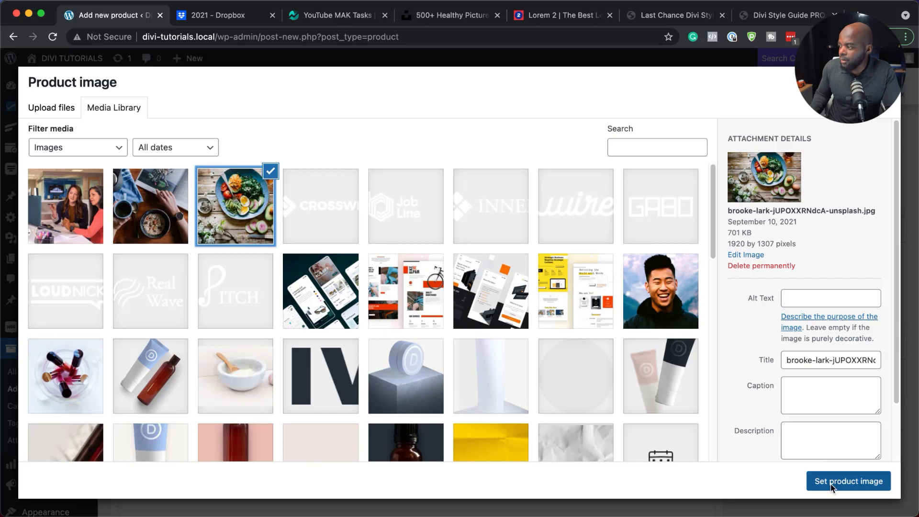
{"action": "left_click", "coordinate": [830, 481]}
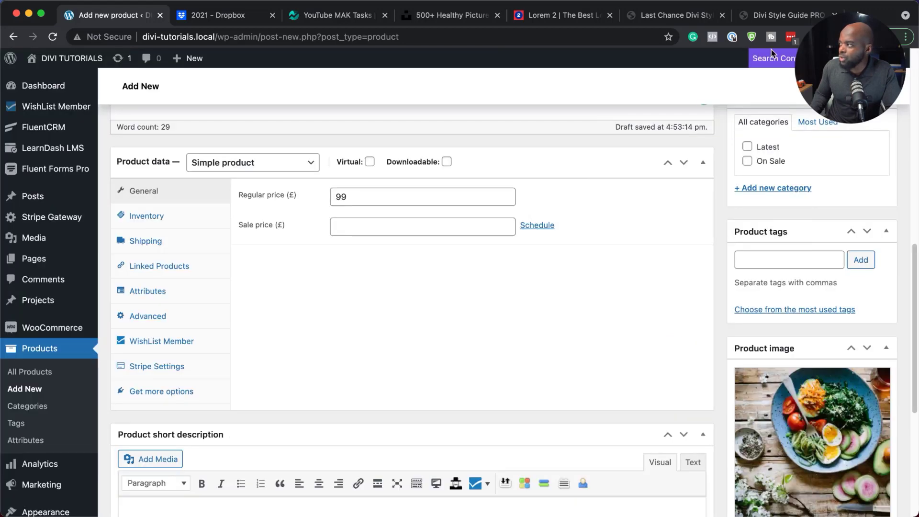
Publish the Diet Plan product
{"action": "scroll", "coordinate": [682, 339], "scroll_direction": "up", "scroll_amount": 10}
{"action": "scroll", "coordinate": [802, 449], "scroll_direction": "down", "scroll_amount": 5}
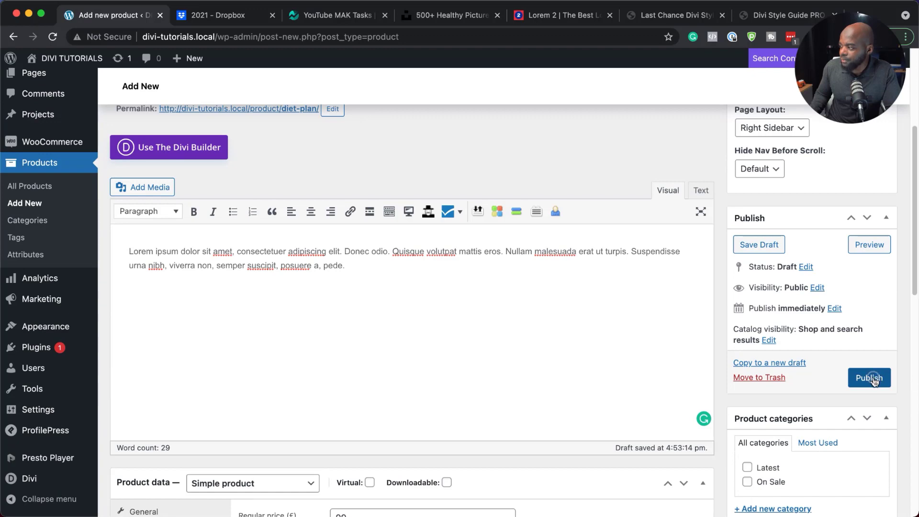
{"action": "left_click", "coordinate": [871, 378]}
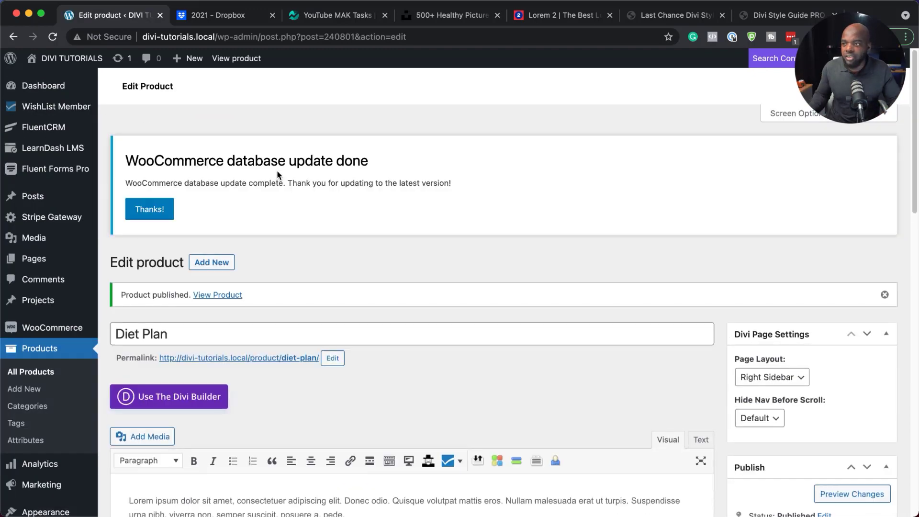
Create a page titled 'Any Page' and open it in Divi Builder, building from scratch
{"action": "mouse_move", "coordinate": [34, 261]}
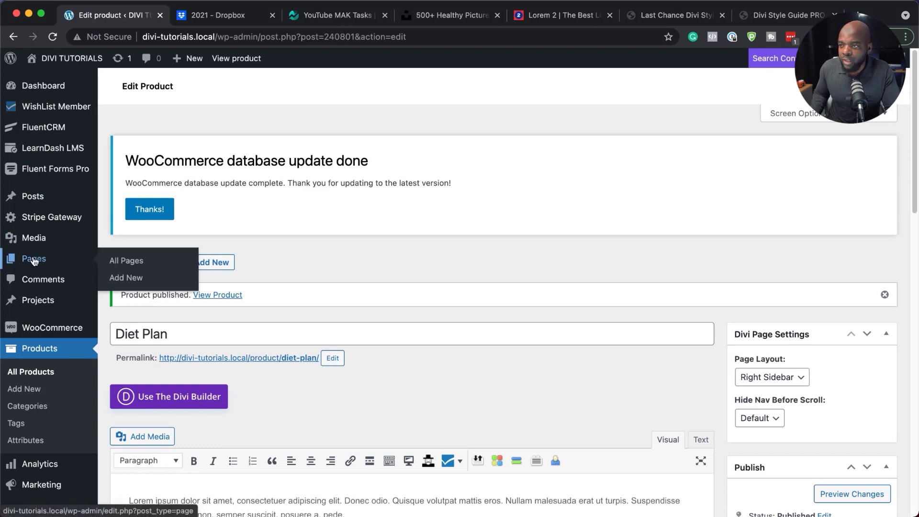
{"action": "left_click", "coordinate": [141, 279]}
{"action": "type", "text": "An"}
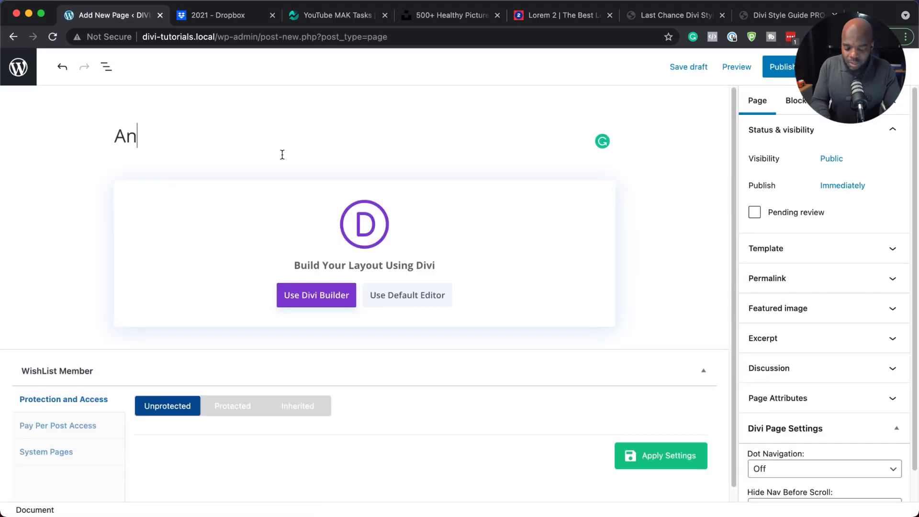
{"action": "type", "text": "y Page"}
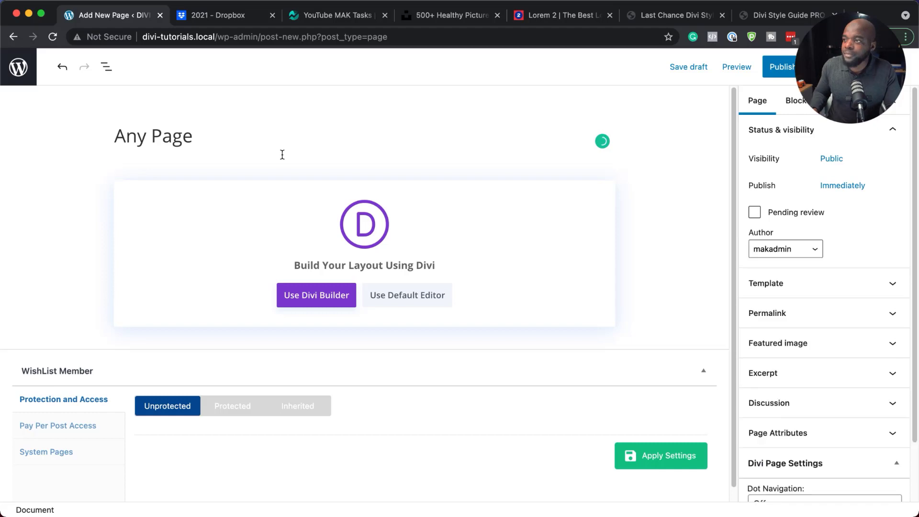
{"action": "left_click", "coordinate": [317, 294]}
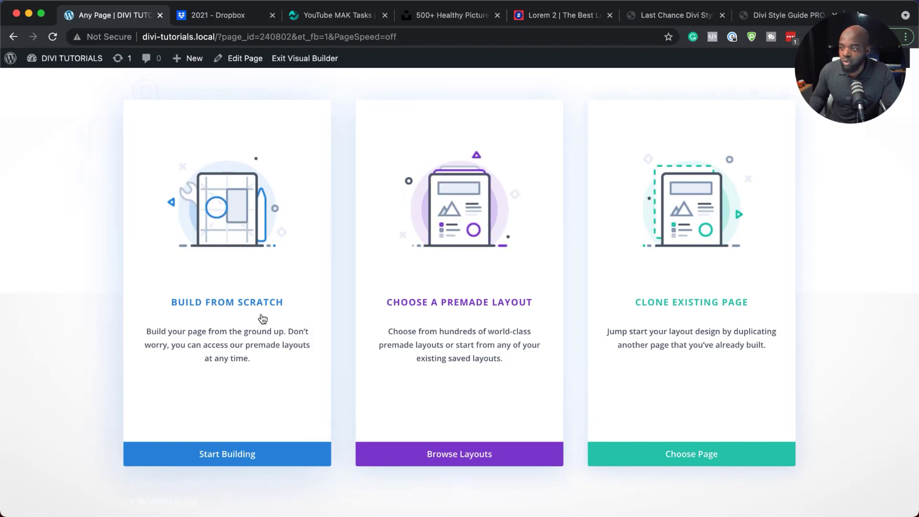
{"action": "left_click", "coordinate": [234, 306]}
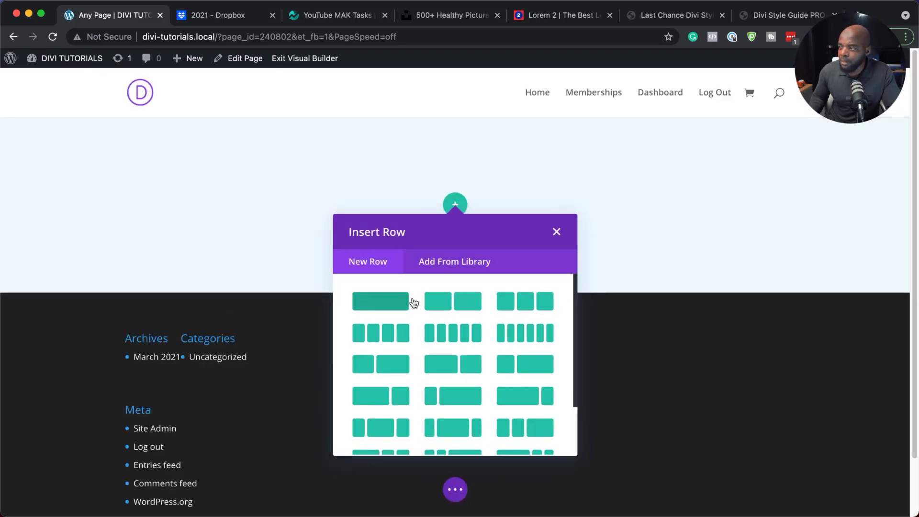
Add a specialty section with the second column layout instead of a regular row
{"action": "left_click", "coordinate": [557, 231]}
{"action": "left_click", "coordinate": [455, 294]}
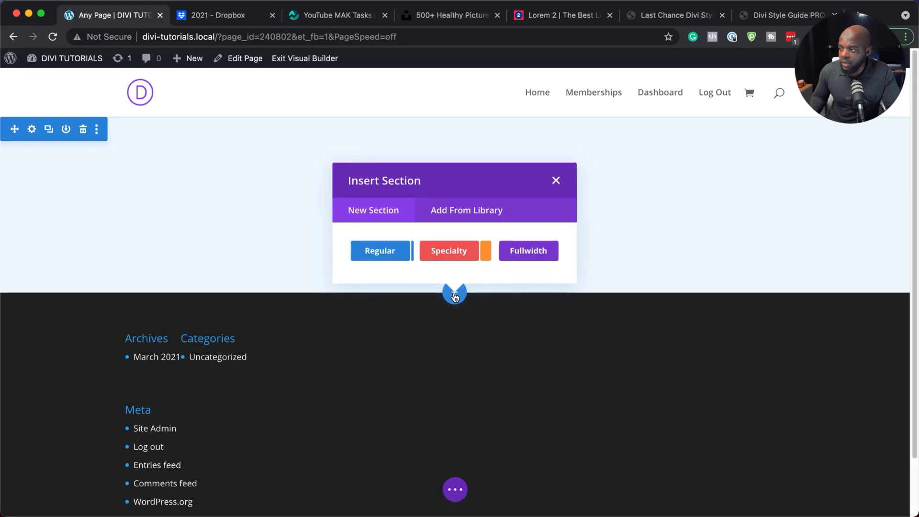
{"action": "left_click", "coordinate": [441, 252]}
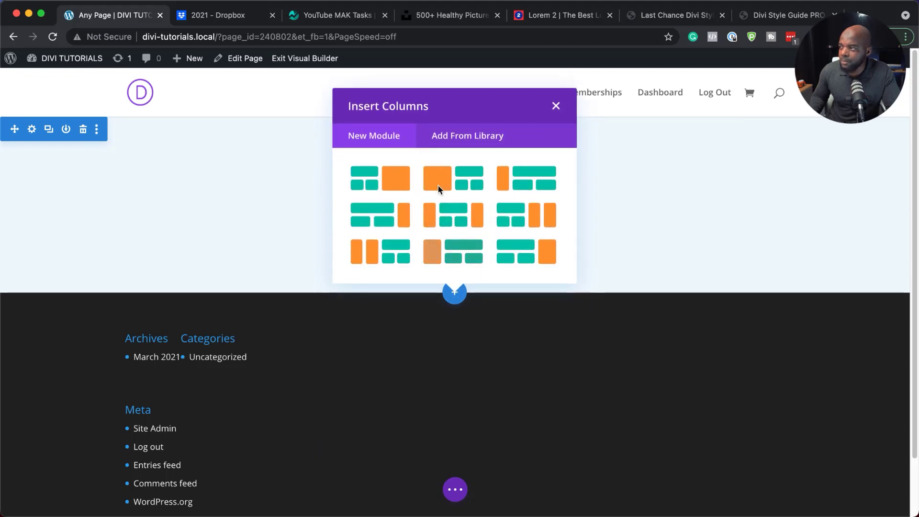
{"action": "left_click", "coordinate": [445, 184]}
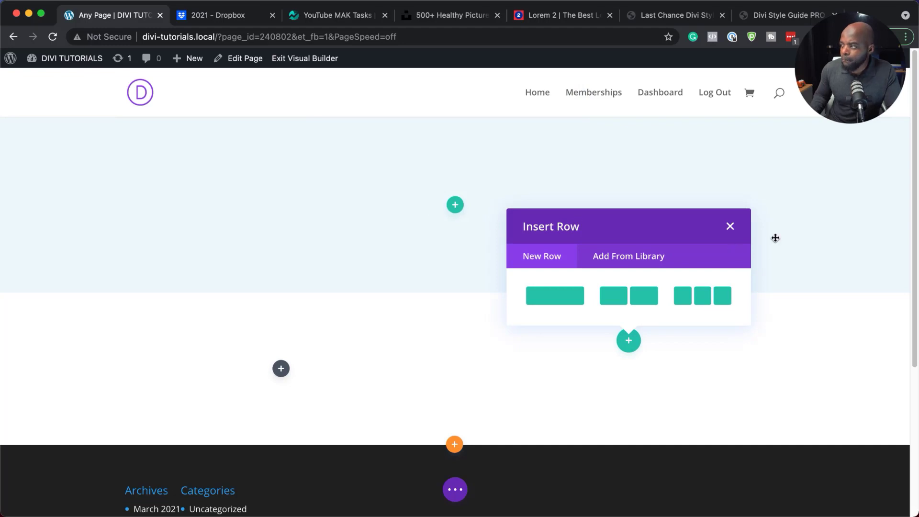
Delete the empty top section and bring up module choices for the empty column
{"action": "left_click", "coordinate": [730, 227]}
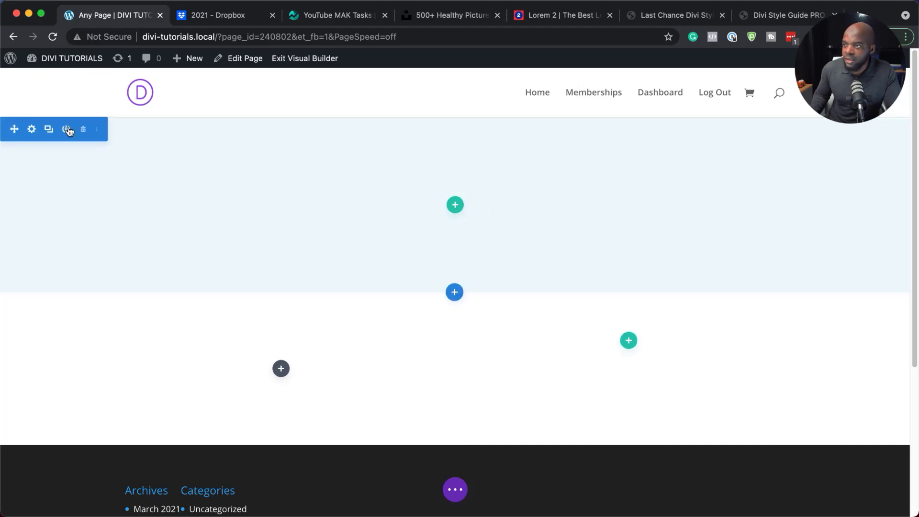
{"action": "left_click", "coordinate": [84, 130]}
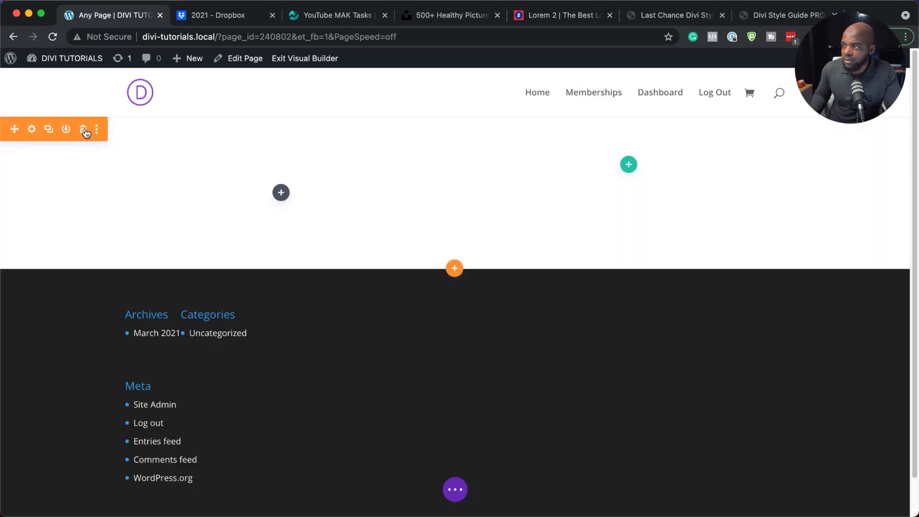
{"action": "left_click", "coordinate": [281, 193]}
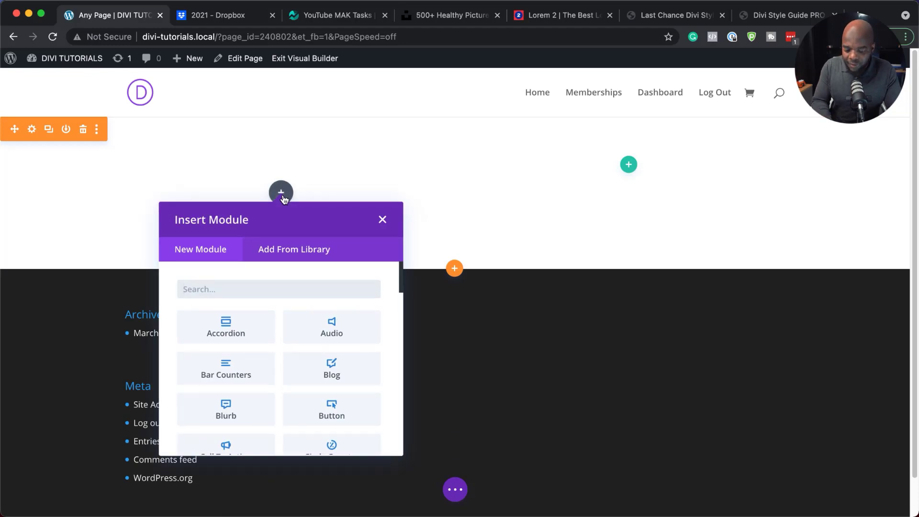
Add a Video module using the office photo of two women as its overlay image
{"action": "type", "text": "v"}
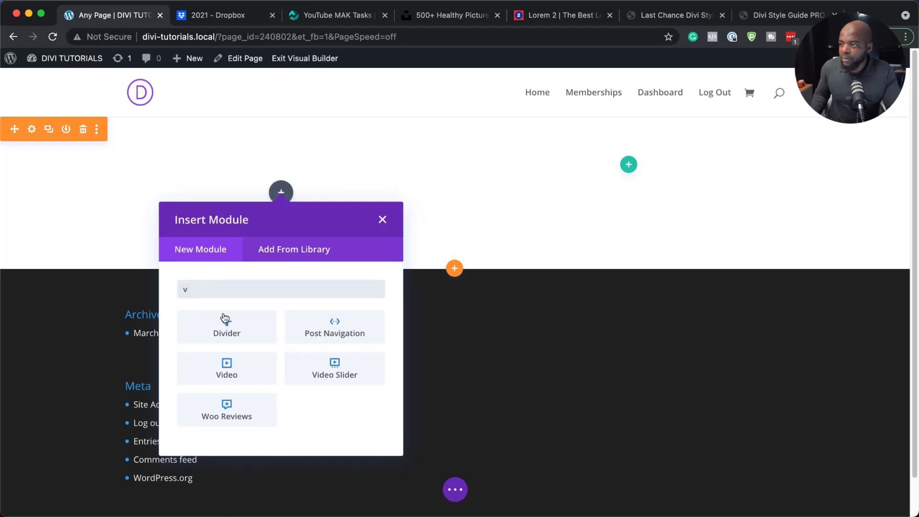
{"action": "left_click", "coordinate": [238, 371]}
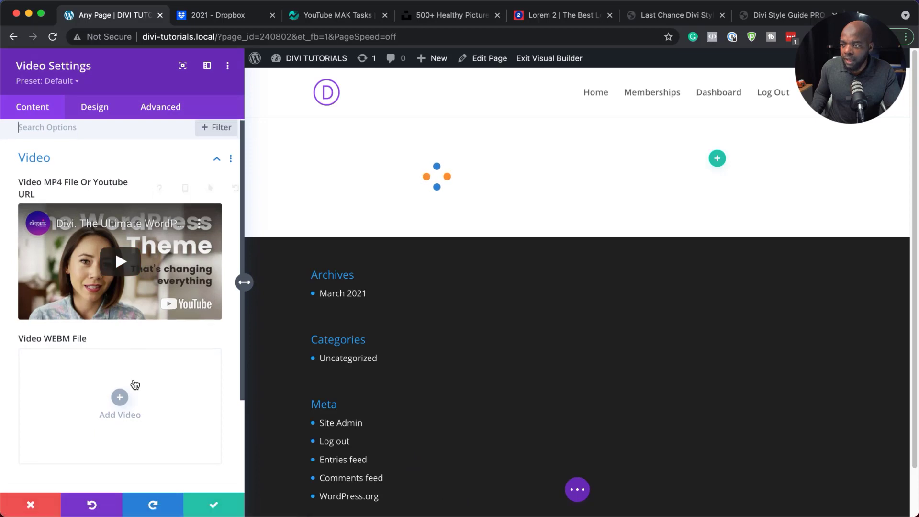
{"action": "scroll", "coordinate": [120, 378], "scroll_direction": "down", "scroll_amount": 3}
{"action": "left_click", "coordinate": [89, 381]}
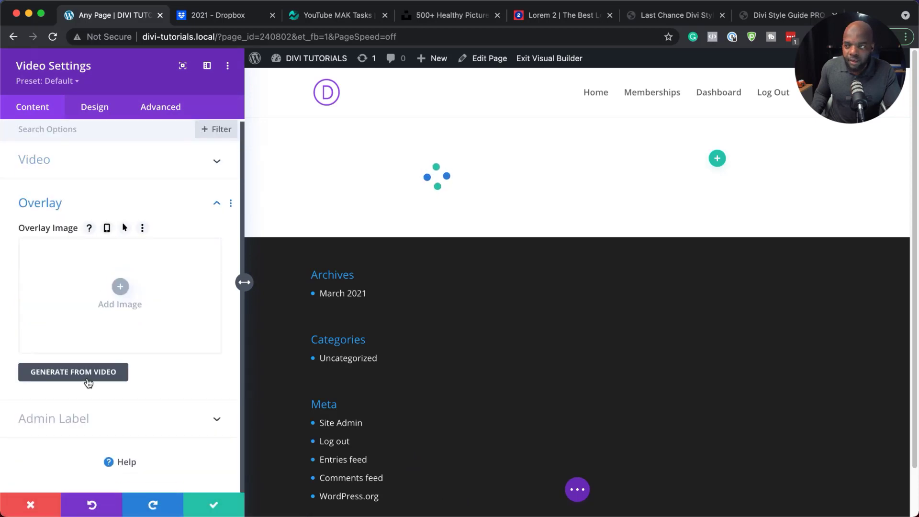
{"action": "left_click", "coordinate": [121, 287]}
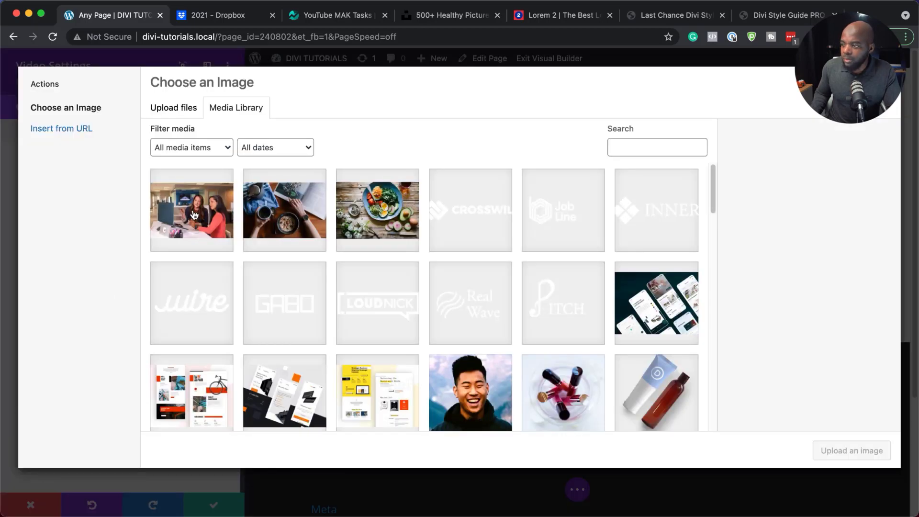
{"action": "scroll", "coordinate": [374, 327], "scroll_direction": "down", "scroll_amount": 15}
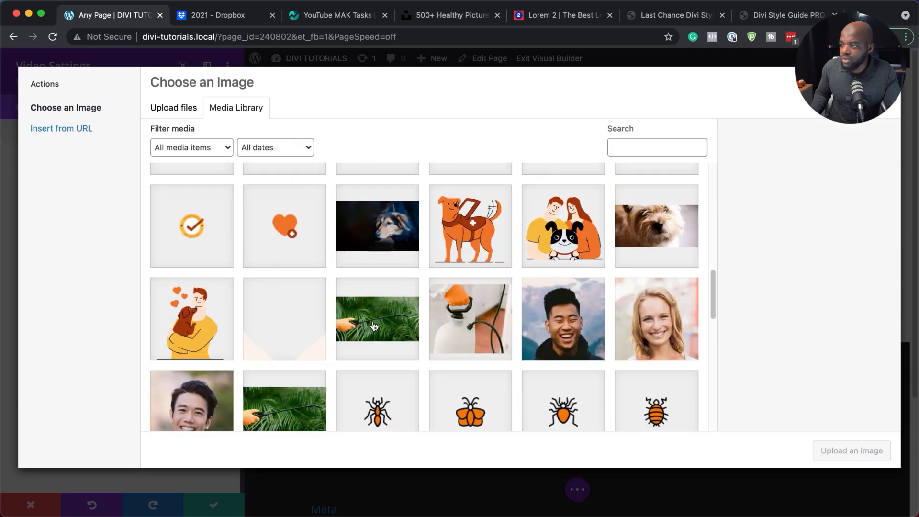
{"action": "scroll", "coordinate": [373, 326], "scroll_direction": "up", "scroll_amount": 15}
{"action": "left_click", "coordinate": [177, 212]}
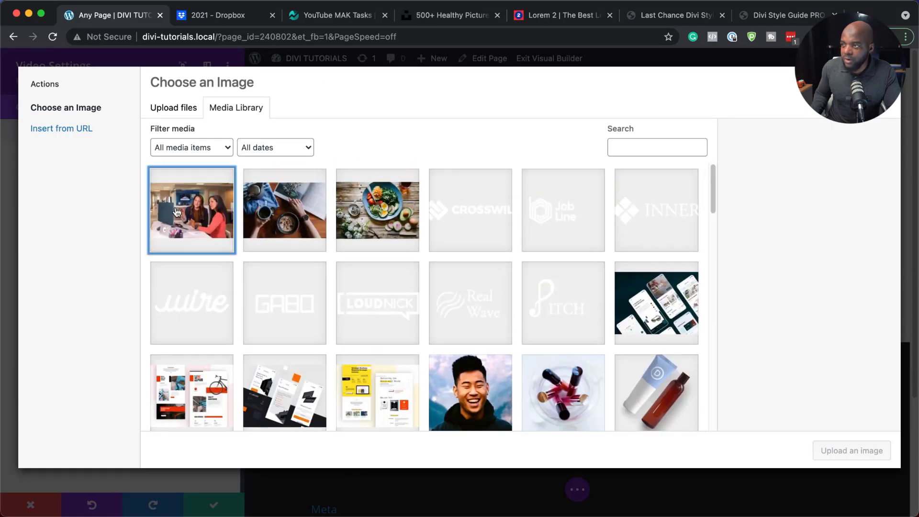
{"action": "left_click", "coordinate": [844, 452]}
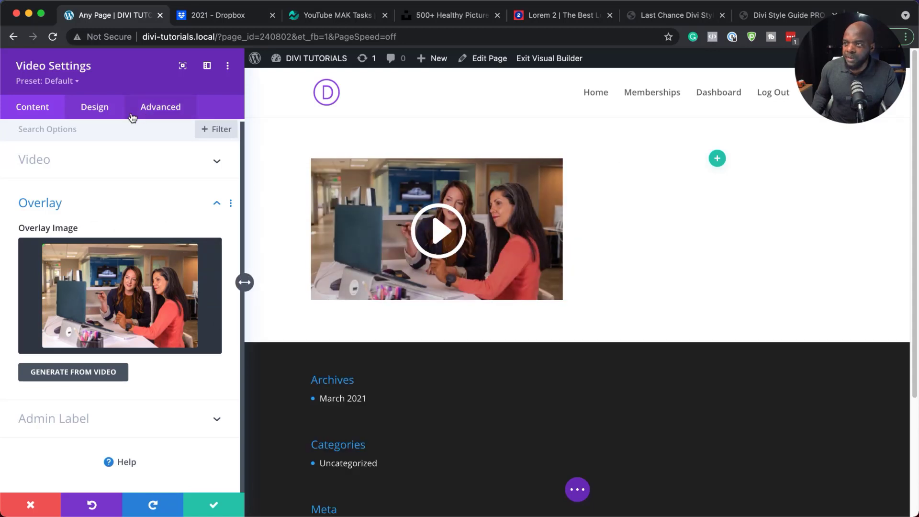
Give the video's play icon a custom size of about 40px and save the module
{"action": "left_click", "coordinate": [95, 110]}
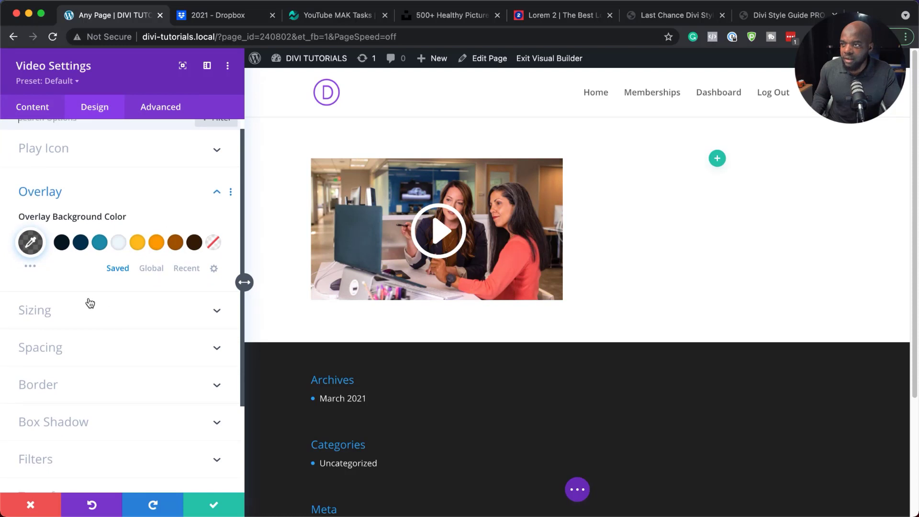
{"action": "left_click", "coordinate": [73, 163]}
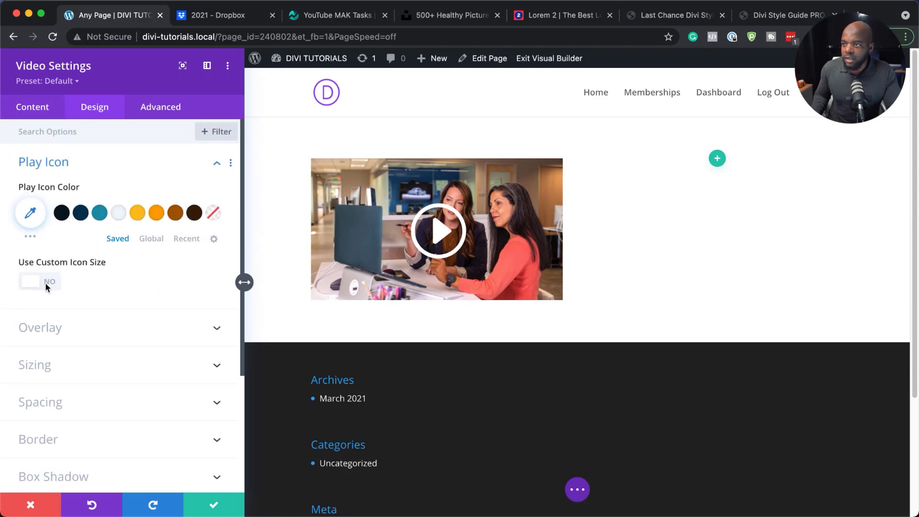
{"action": "left_click", "coordinate": [49, 283]}
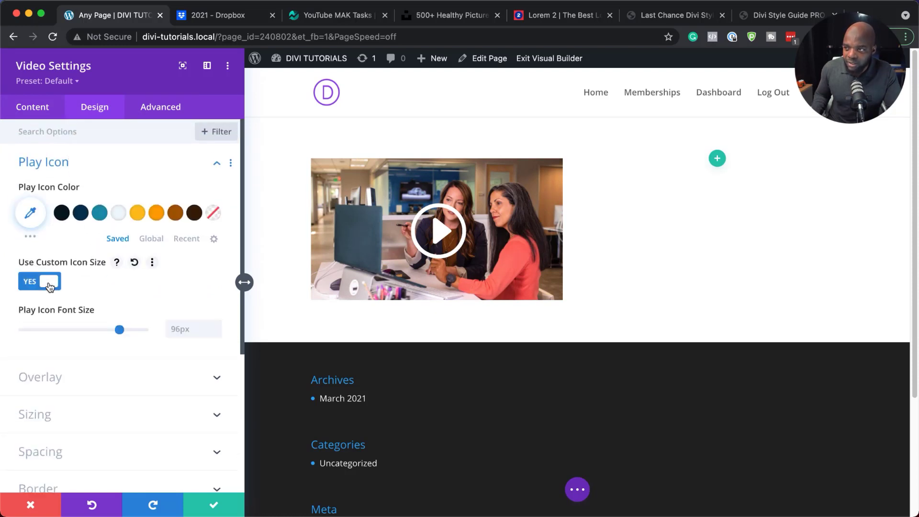
{"action": "left_click_drag", "start_coordinate": [119, 329], "coordinate": [63, 330]}
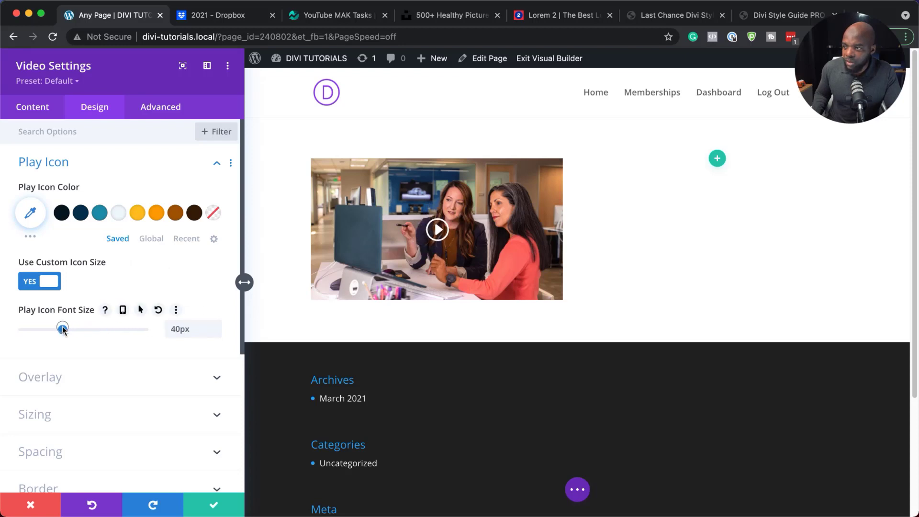
{"action": "left_click", "coordinate": [216, 505]}
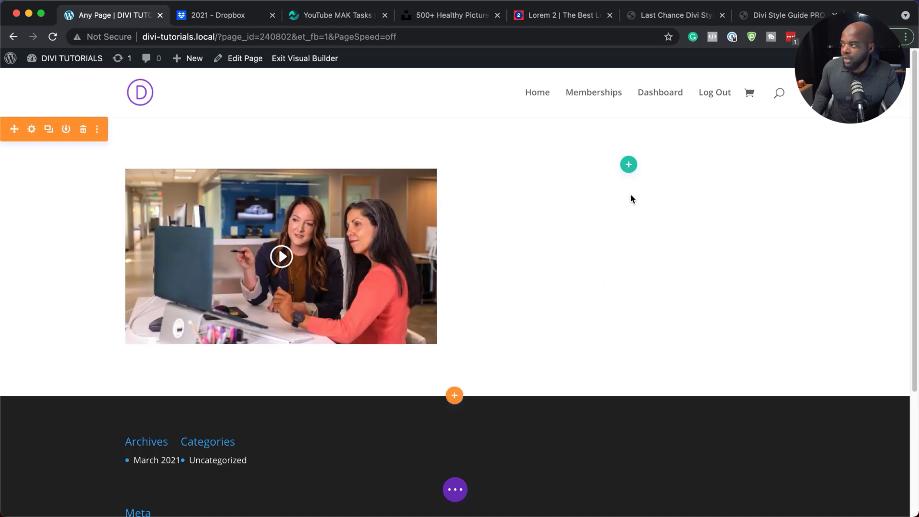
Add a single-column row containing a Text module beside the video
{"action": "left_click", "coordinate": [630, 166]}
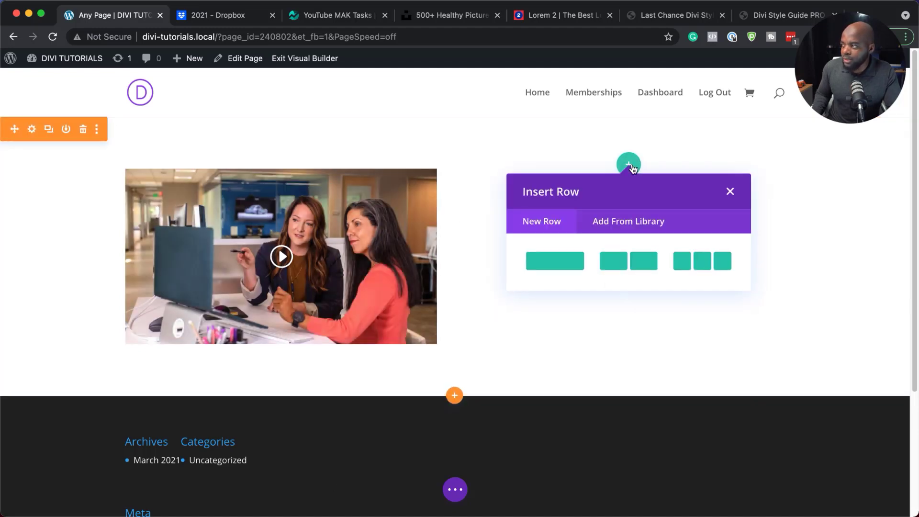
{"action": "left_click", "coordinate": [551, 268]}
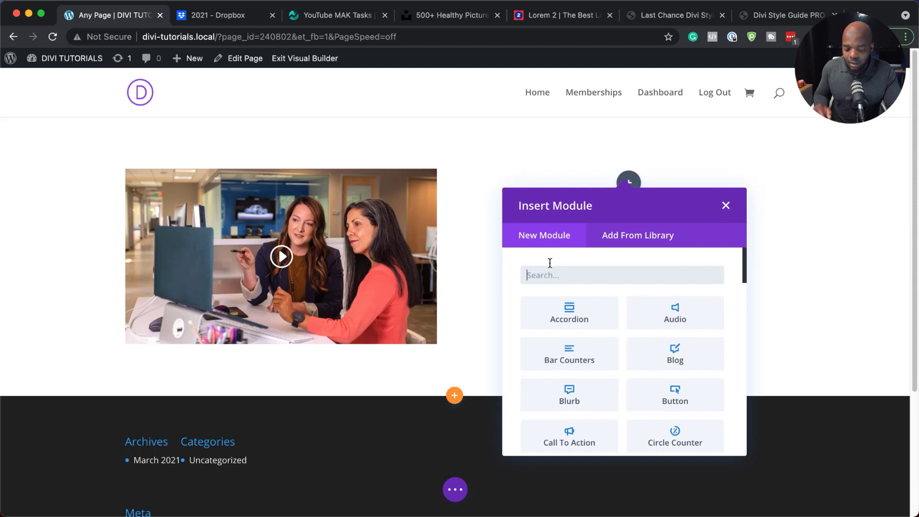
{"action": "type", "text": "text"}
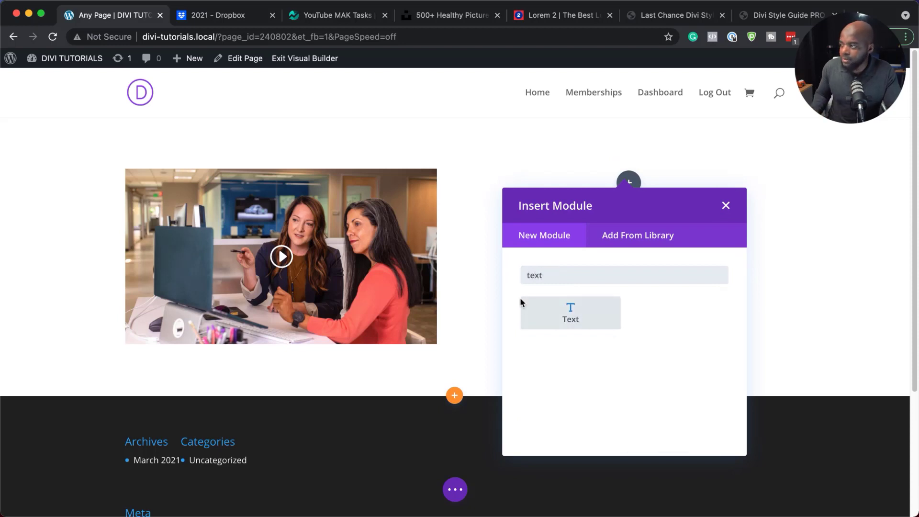
{"action": "left_click", "coordinate": [559, 314]}
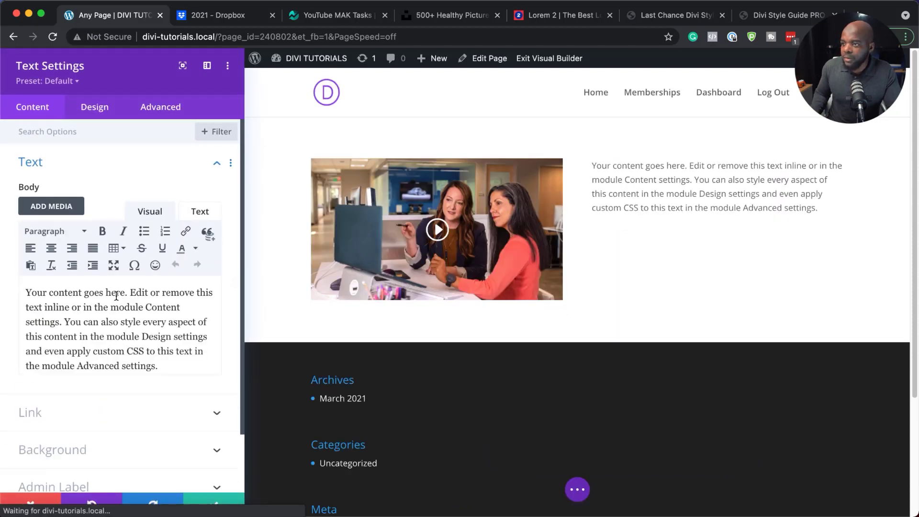
Replace the placeholder with lorem ipsum and make 'Lorem ipsum dolor sit amet' a Heading 2
{"action": "key", "text": "super+a"}
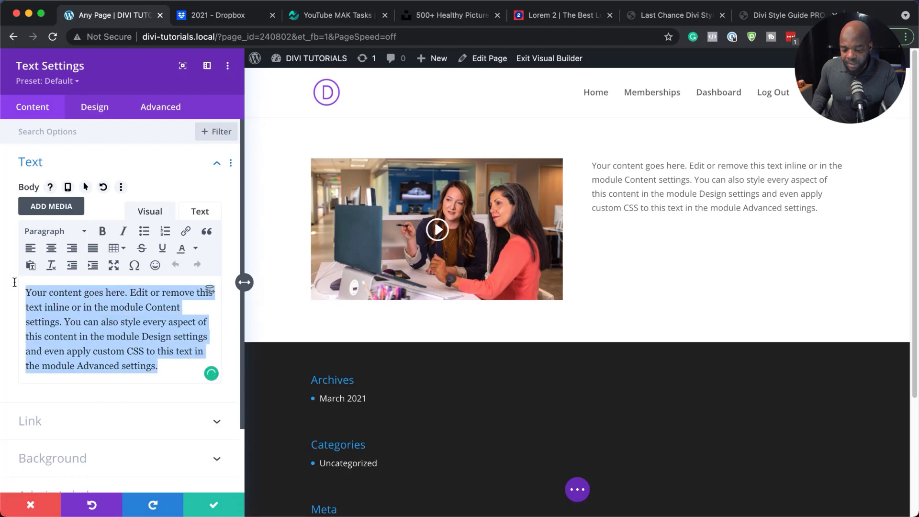
{"action": "type", "text": "Lorem ipsum dolor sit amet, consectetuer adipiscing elit. Donec odio. Quisque volutpat mattis eros. Nullam malesuada erat ut turpis. Suspendisse urna nibh, viverra non, semper suscipit, posuere a, pede."}
{"action": "left_click_drag", "start_coordinate": [146, 292], "coordinate": [50, 282]}
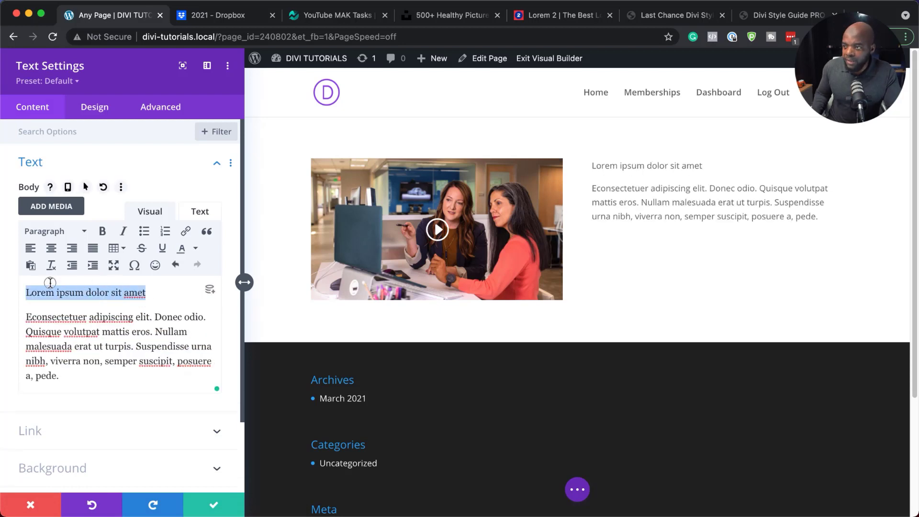
{"action": "left_click", "coordinate": [55, 230]}
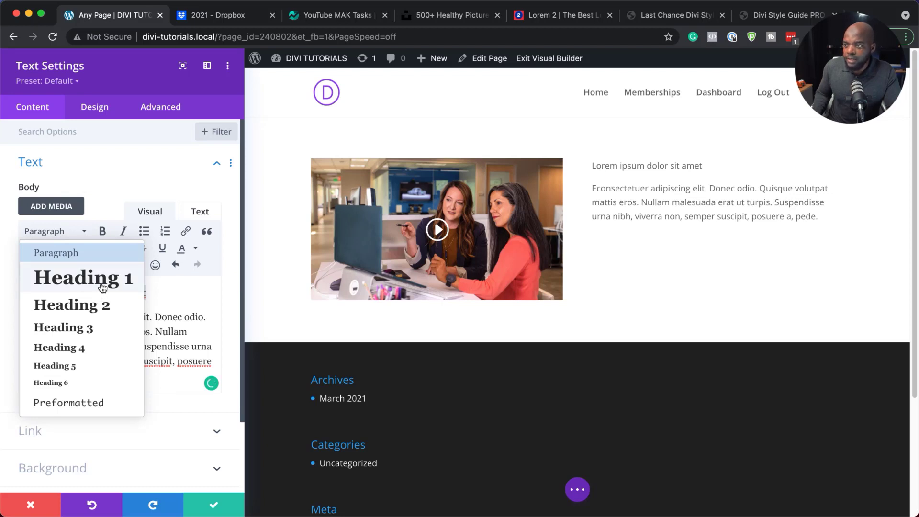
{"action": "left_click", "coordinate": [79, 306]}
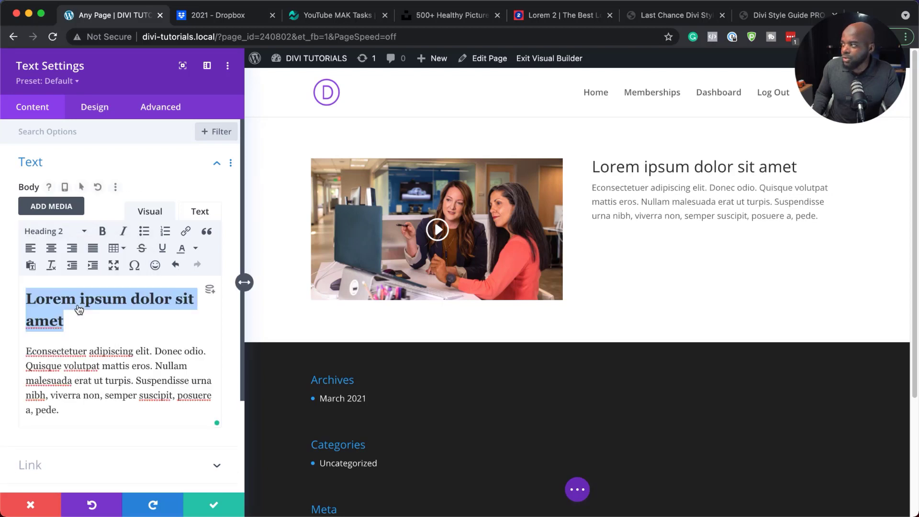
{"action": "left_click", "coordinate": [100, 107]}
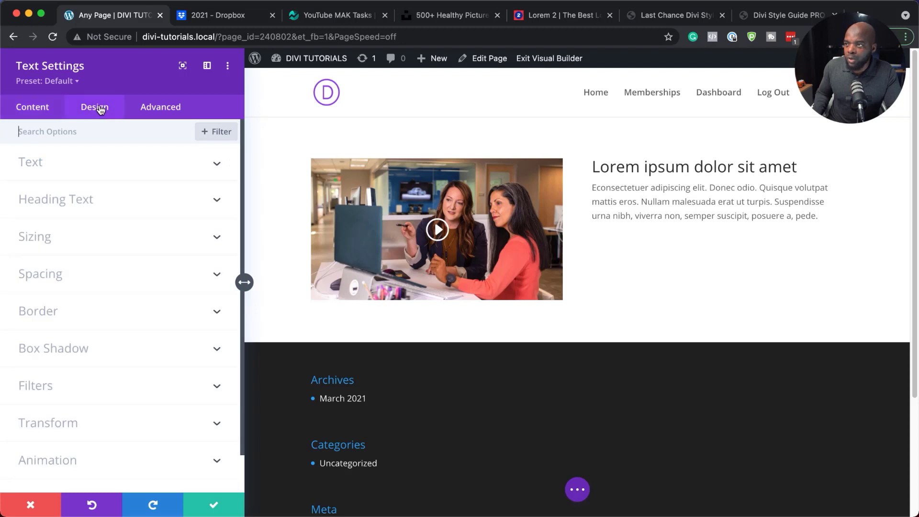
Center-align the text module's heading and paragraph
{"action": "left_click", "coordinate": [57, 168]}
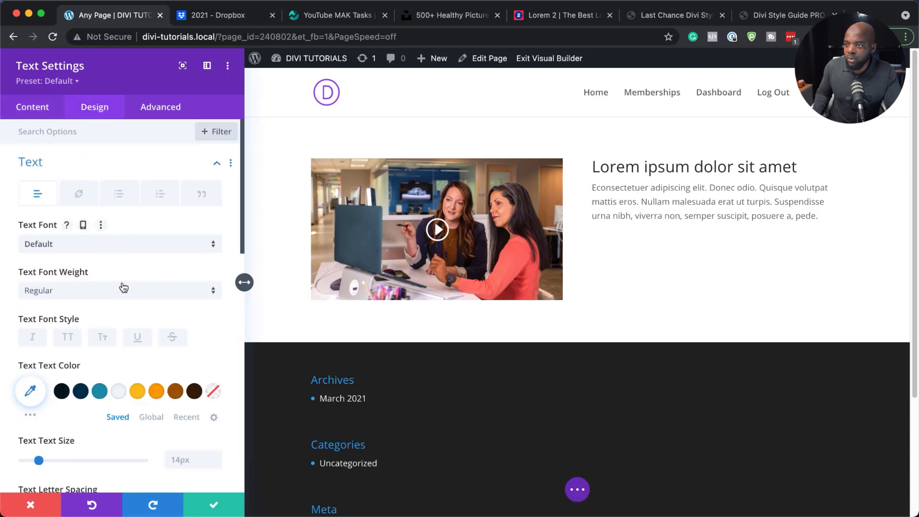
{"action": "scroll", "coordinate": [119, 287], "scroll_direction": "down", "scroll_amount": 5}
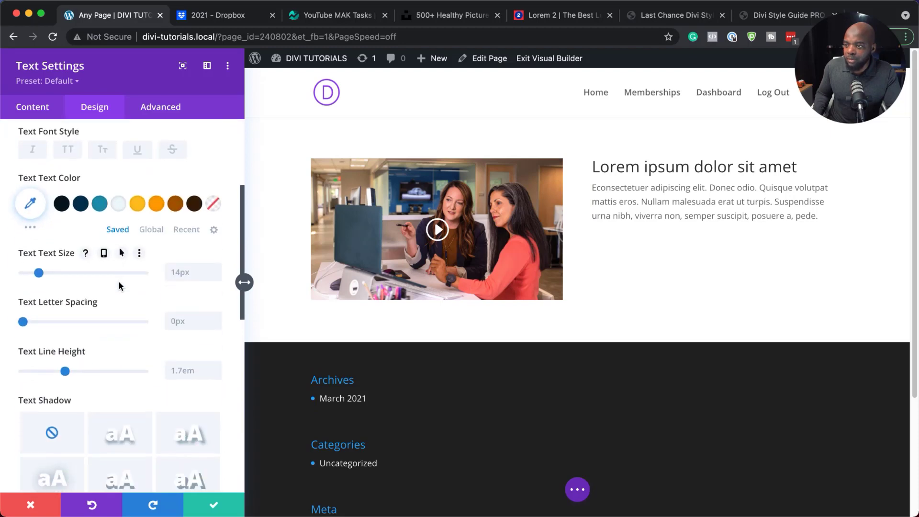
{"action": "scroll", "coordinate": [120, 286], "scroll_direction": "down", "scroll_amount": 5}
{"action": "left_click", "coordinate": [96, 282]}
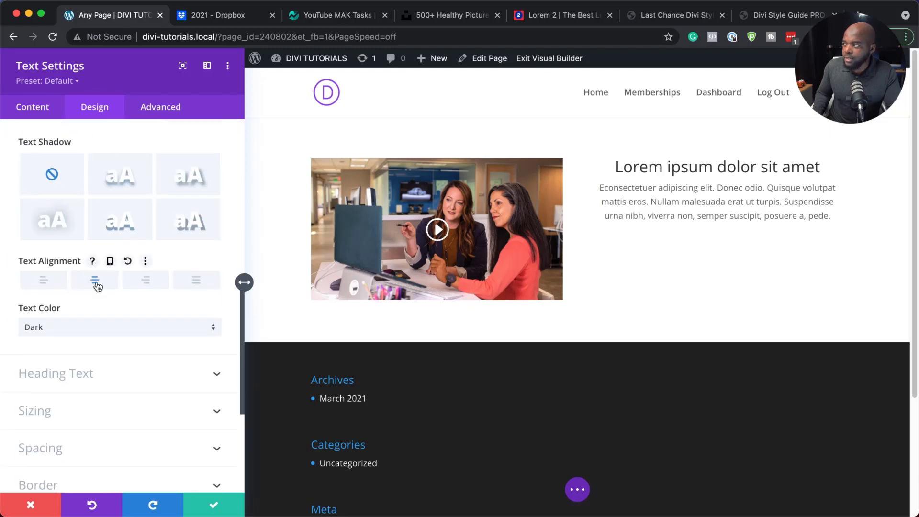
{"action": "scroll", "coordinate": [101, 287], "scroll_direction": "up", "scroll_amount": 6}
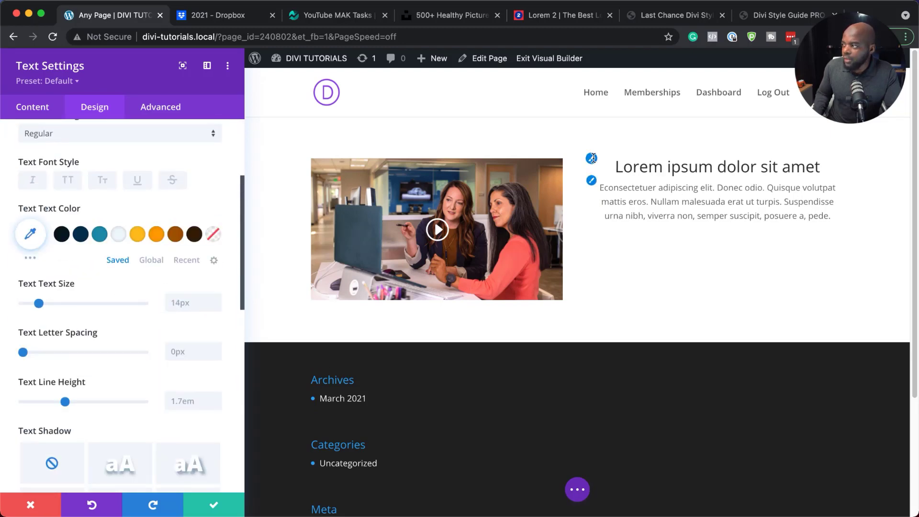
Set the Heading 2 font to Poppins Bold
{"action": "left_click", "coordinate": [592, 158]}
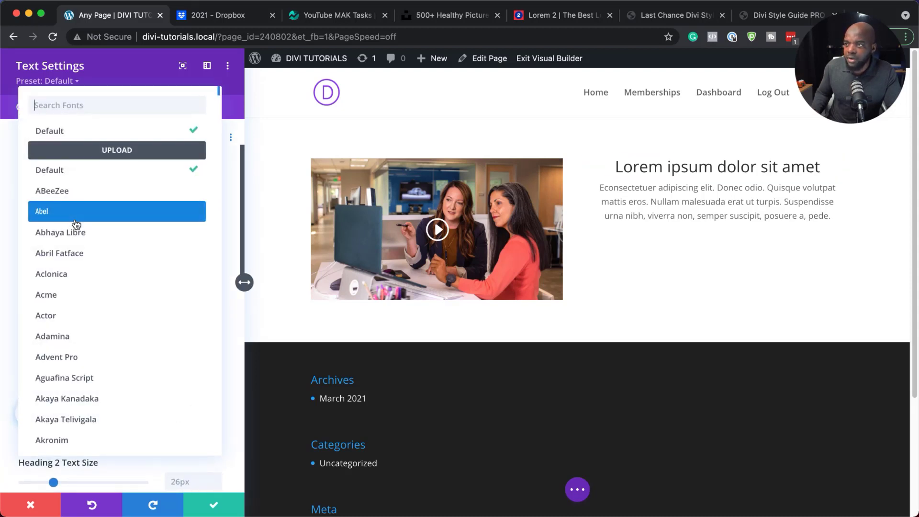
{"action": "type", "text": "popp"}
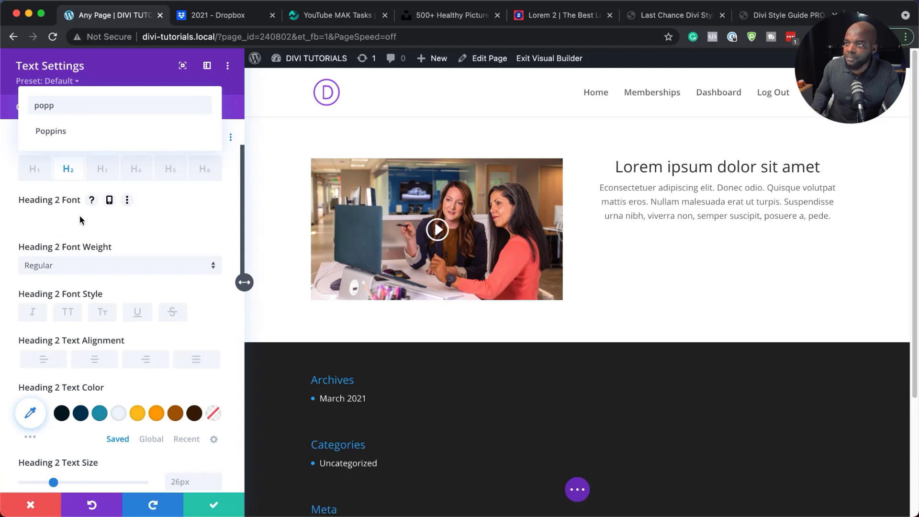
{"action": "left_click", "coordinate": [53, 134]}
{"action": "left_click", "coordinate": [82, 266]}
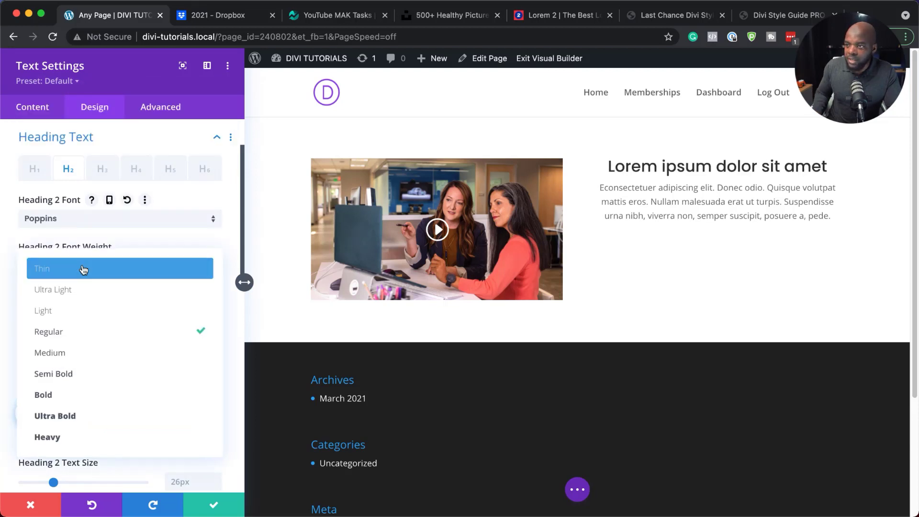
{"action": "left_click", "coordinate": [93, 394]}
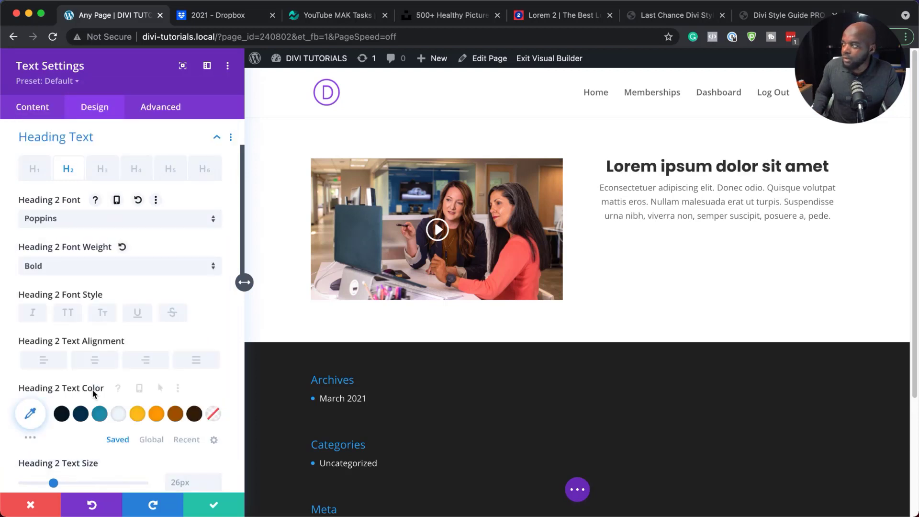
Set body text to Poppins, 16px, 1.8em line height, and save the module
{"action": "left_click", "coordinate": [593, 191]}
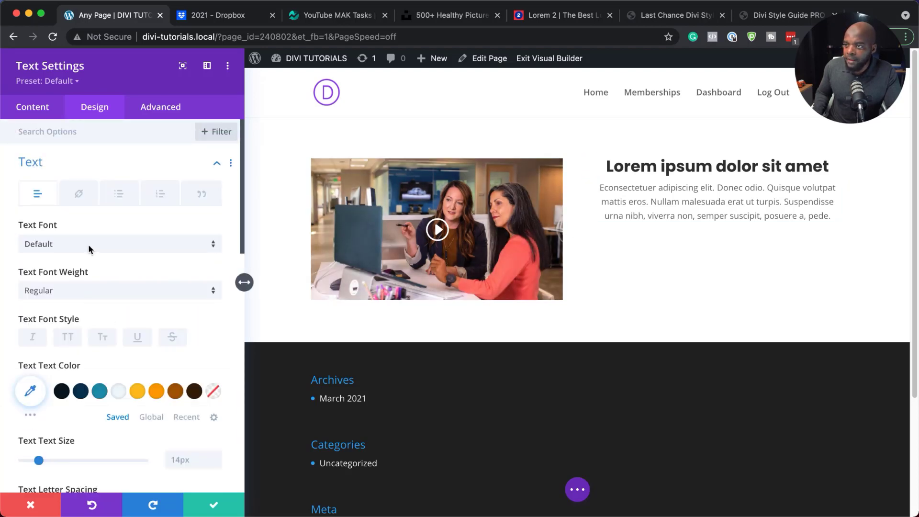
{"action": "left_click", "coordinate": [89, 244]}
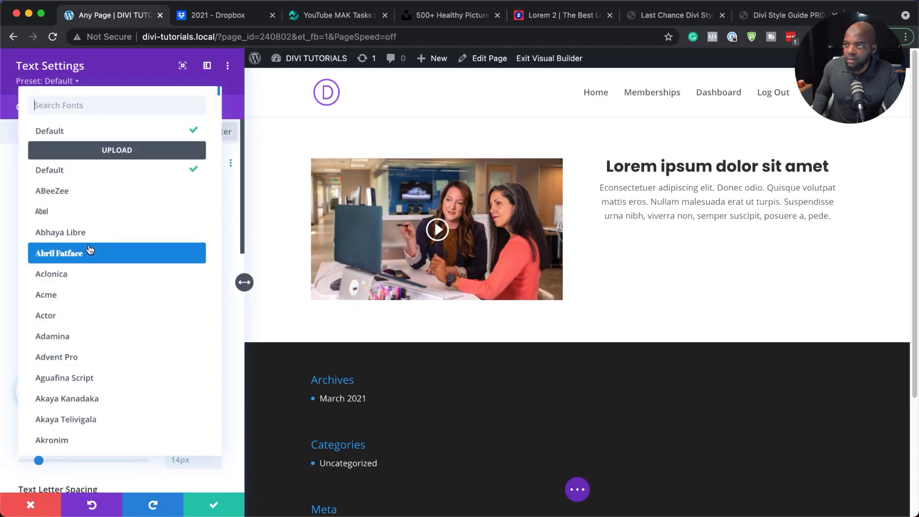
{"action": "scroll", "coordinate": [89, 249], "scroll_direction": "down", "scroll_amount": 5}
{"action": "type", "text": "popp"}
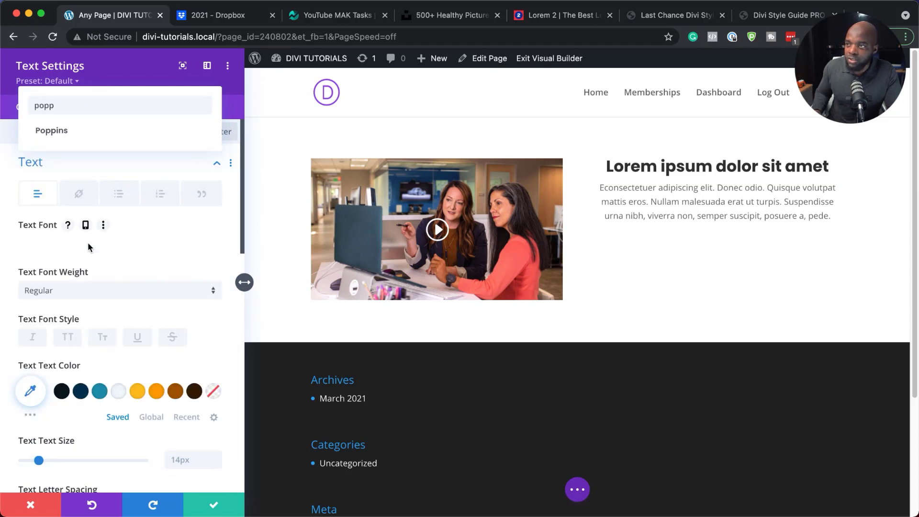
{"action": "left_click", "coordinate": [78, 135]}
{"action": "scroll", "coordinate": [169, 338], "scroll_direction": "down", "scroll_amount": 5}
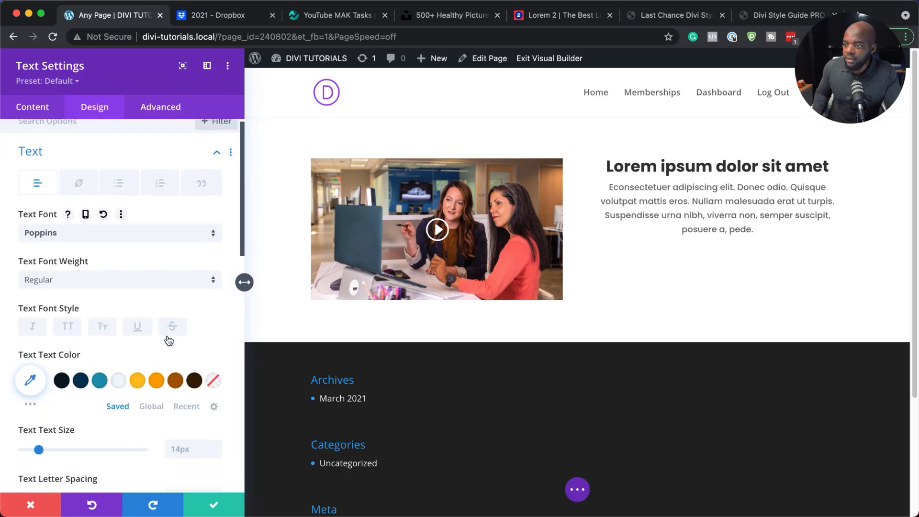
{"action": "left_click", "coordinate": [215, 325]}
{"action": "left_click", "coordinate": [215, 325]}
{"action": "scroll", "coordinate": [211, 384], "scroll_direction": "down", "scroll_amount": 1}
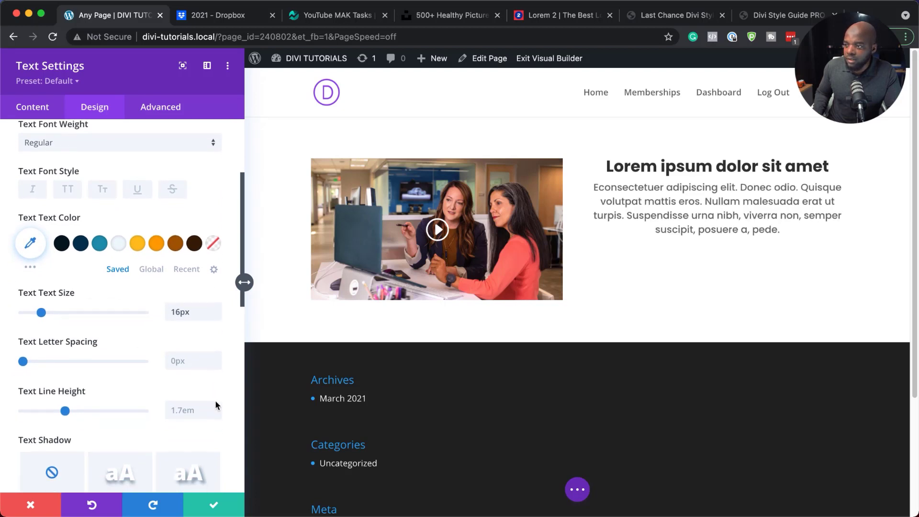
{"action": "left_click", "coordinate": [217, 407]}
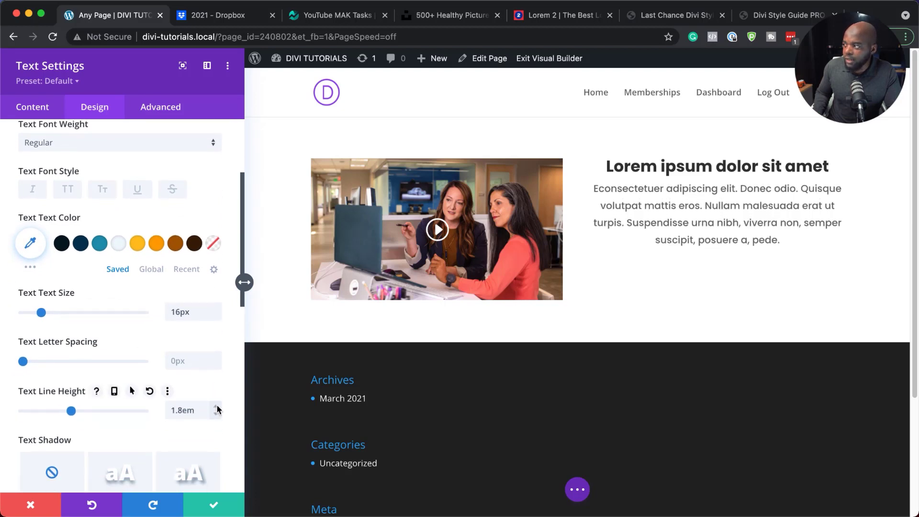
{"action": "left_click", "coordinate": [214, 505]}
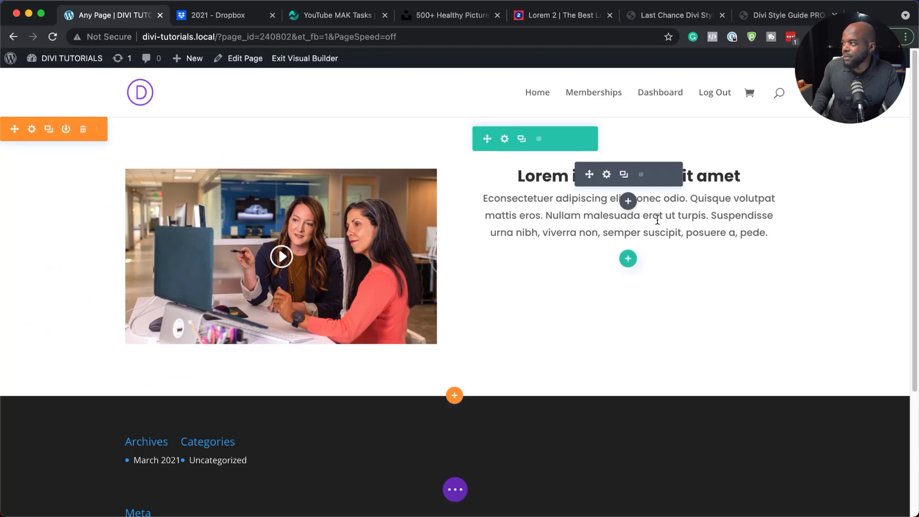
Add a Button module under the text, labelled 'Find Out More'
{"action": "left_click", "coordinate": [631, 204]}
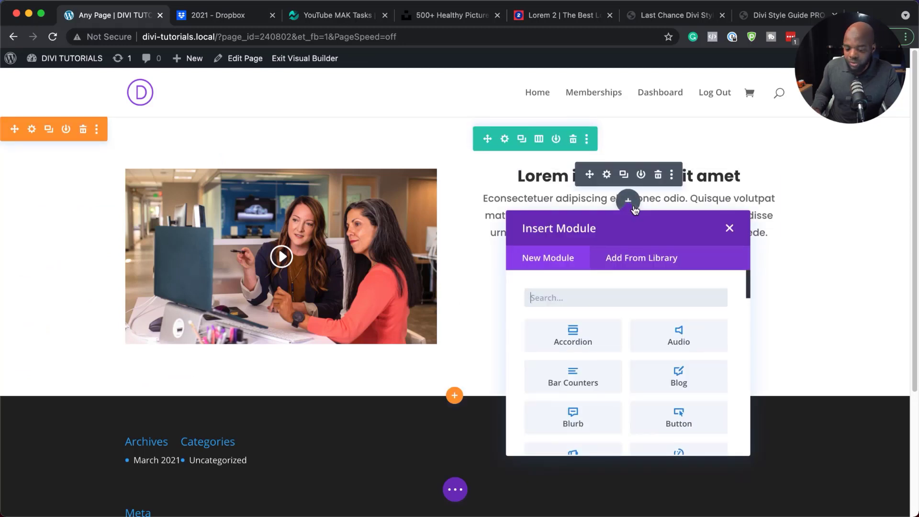
{"action": "type", "text": "but"}
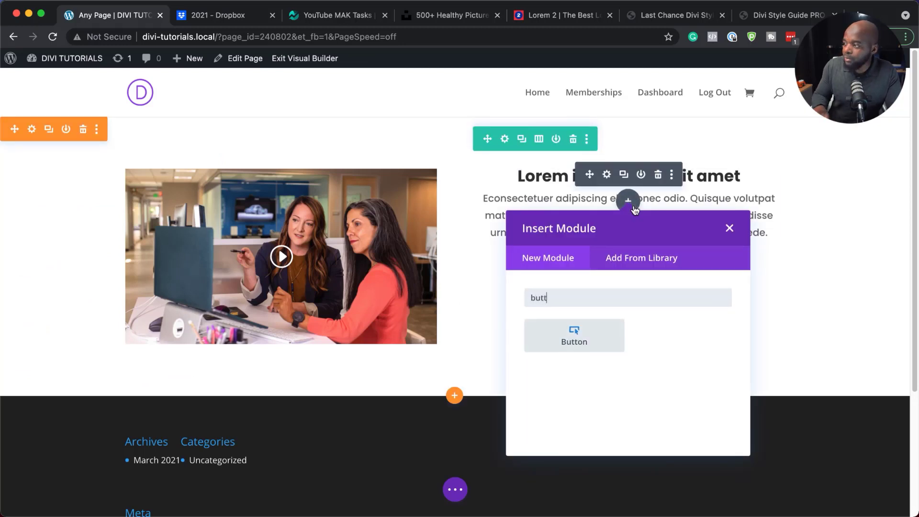
{"action": "type", "text": "t"}
{"action": "left_click", "coordinate": [594, 334]}
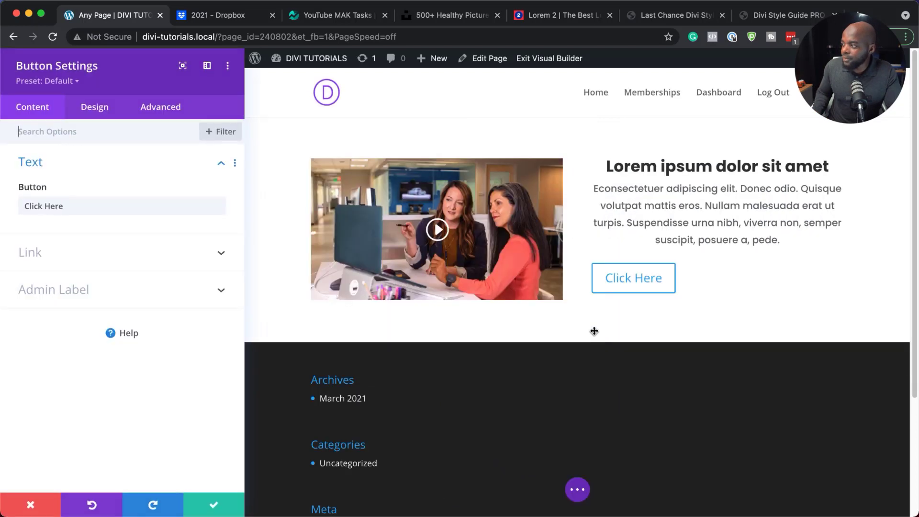
{"action": "left_click", "coordinate": [76, 209]}
{"action": "triple_click", "coordinate": [75, 207]}
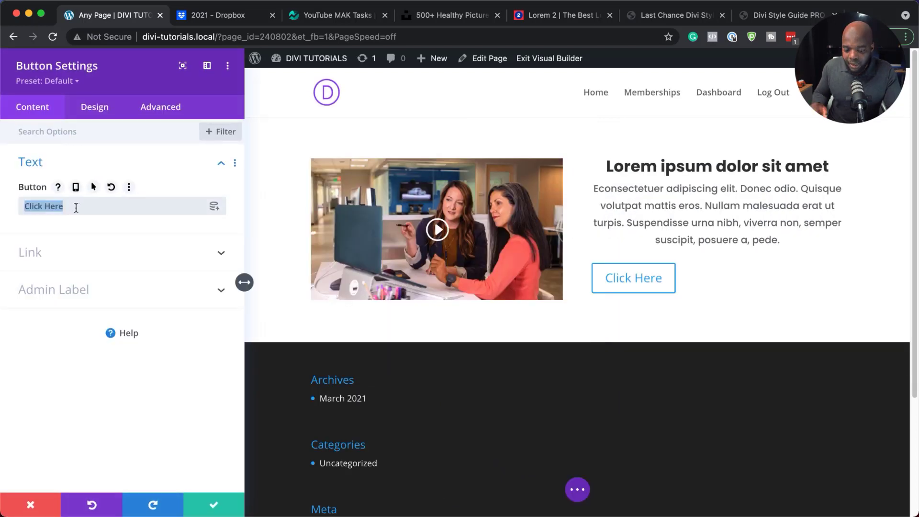
{"action": "type", "text": "Find Out More"}
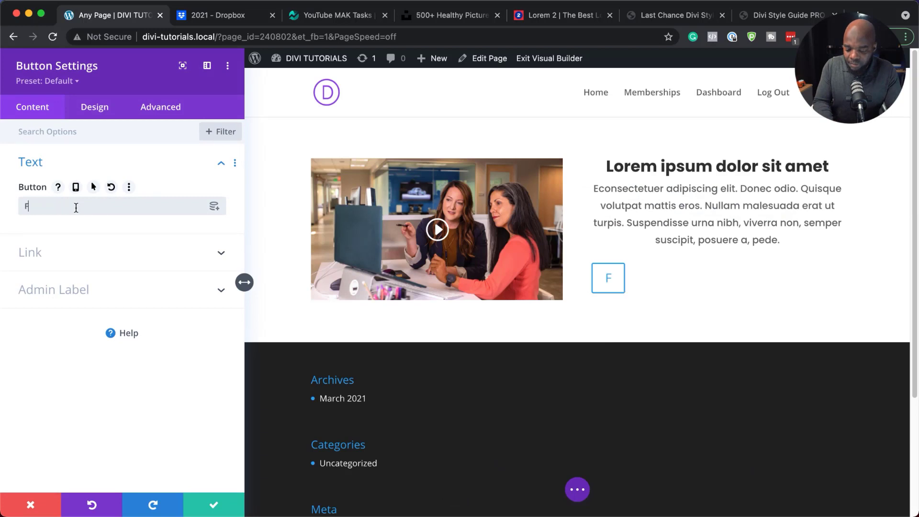
Centre-align the Find Out More button
{"action": "left_click", "coordinate": [86, 107]}
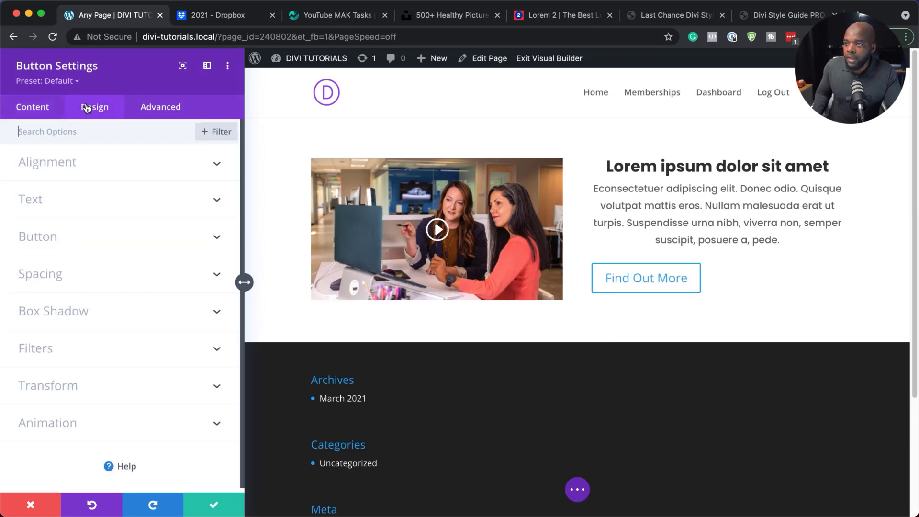
{"action": "left_click", "coordinate": [61, 165]}
{"action": "left_click", "coordinate": [120, 206]}
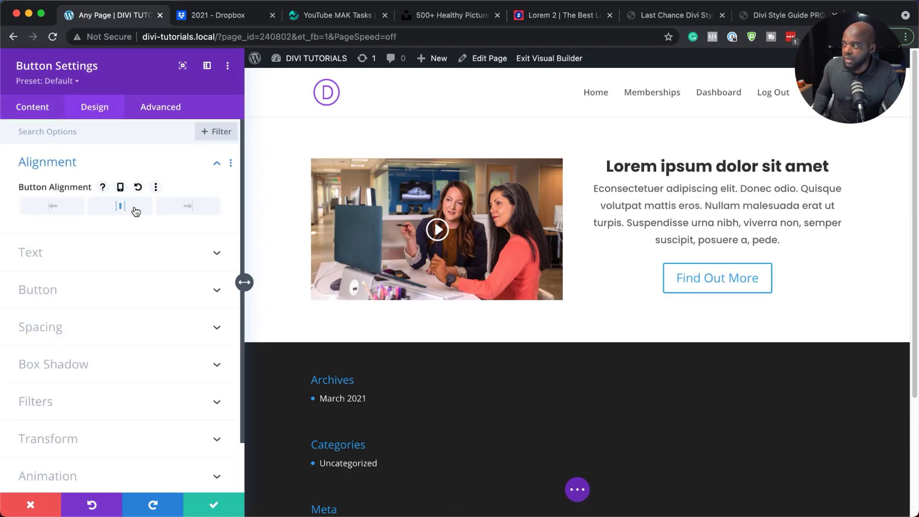
{"action": "left_click", "coordinate": [38, 290]}
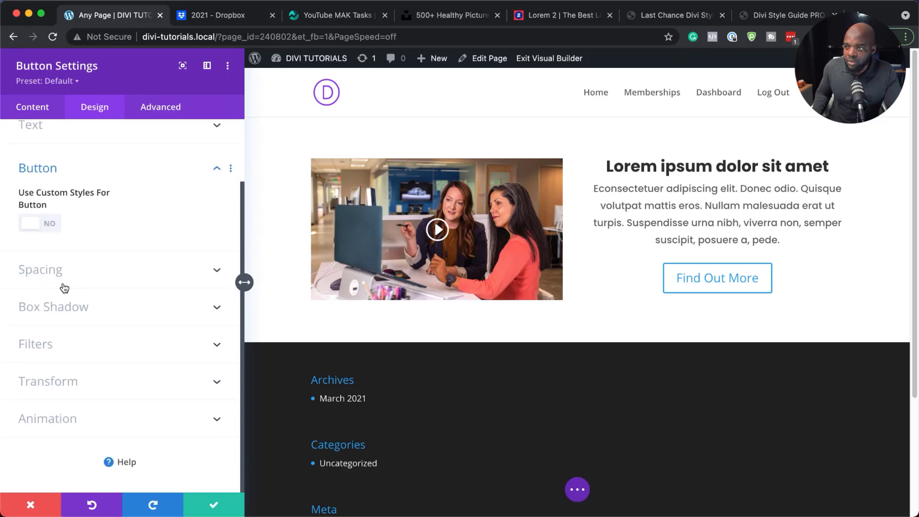
Enable custom button styles with dark brown text, orange background and orange border
{"action": "left_click", "coordinate": [51, 229]}
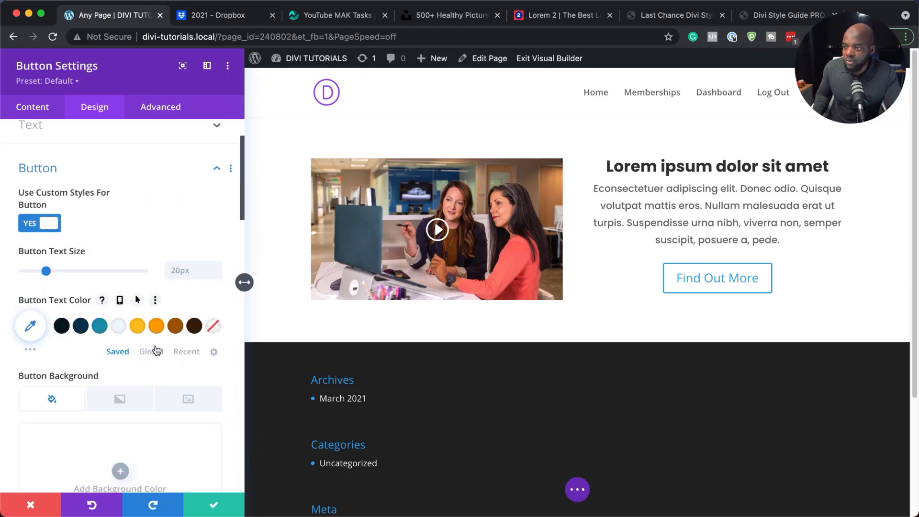
{"action": "left_click", "coordinate": [195, 327]}
{"action": "scroll", "coordinate": [196, 375], "scroll_direction": "down", "scroll_amount": 5}
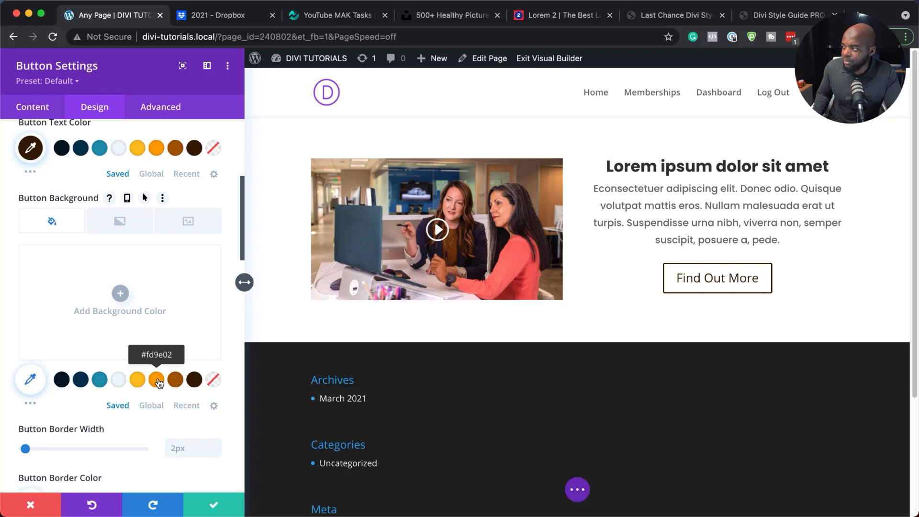
{"action": "left_click", "coordinate": [157, 380]}
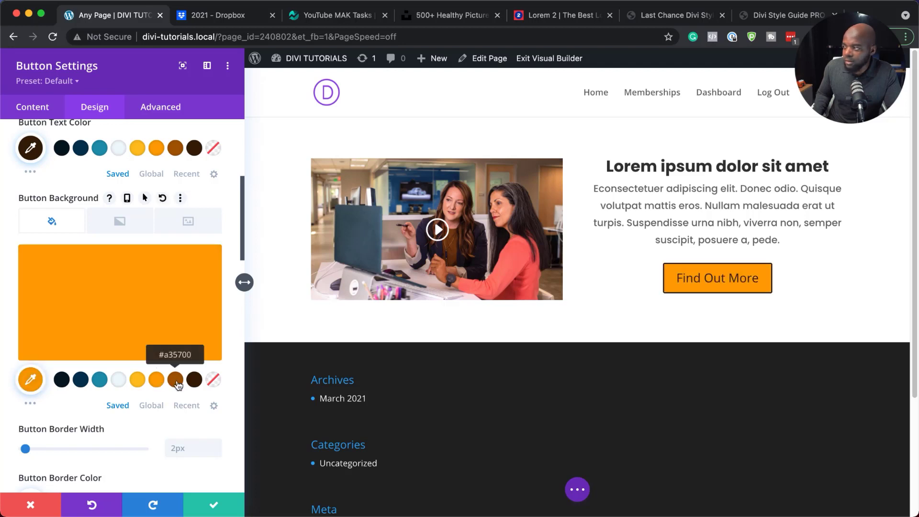
{"action": "left_click", "coordinate": [175, 380]}
{"action": "left_click", "coordinate": [157, 381]}
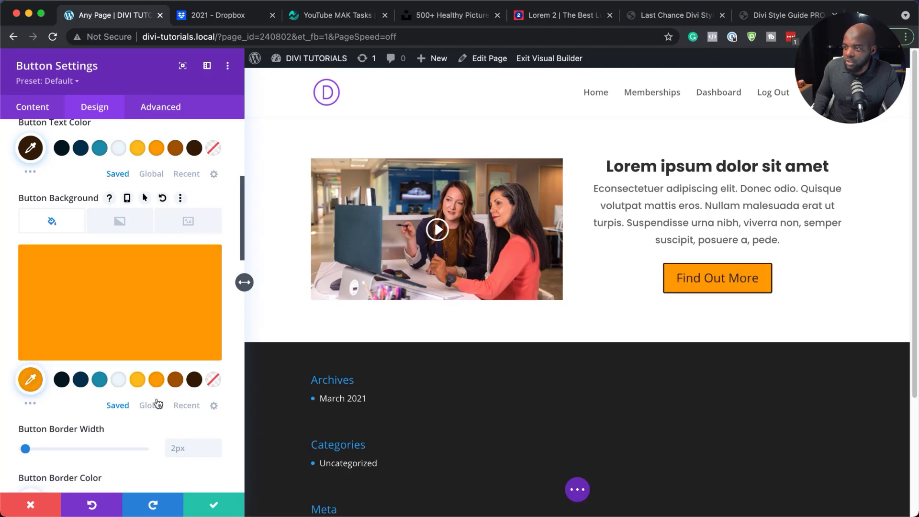
{"action": "scroll", "coordinate": [158, 405], "scroll_direction": "down", "scroll_amount": 5}
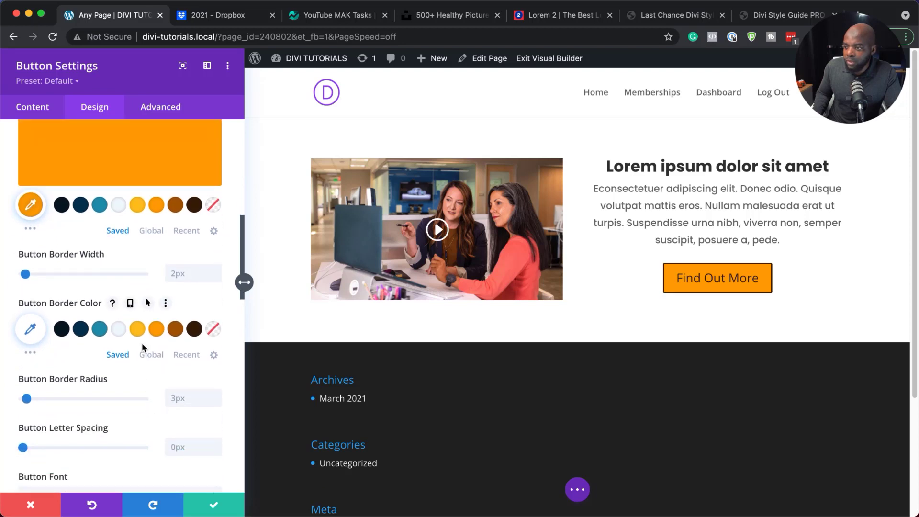
{"action": "left_click", "coordinate": [161, 333]}
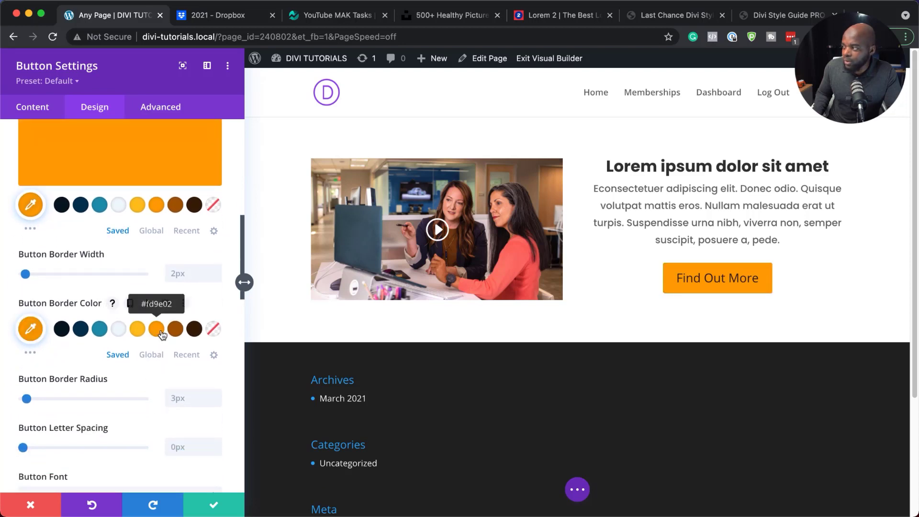
{"action": "scroll", "coordinate": [130, 335], "scroll_direction": "down", "scroll_amount": 3}
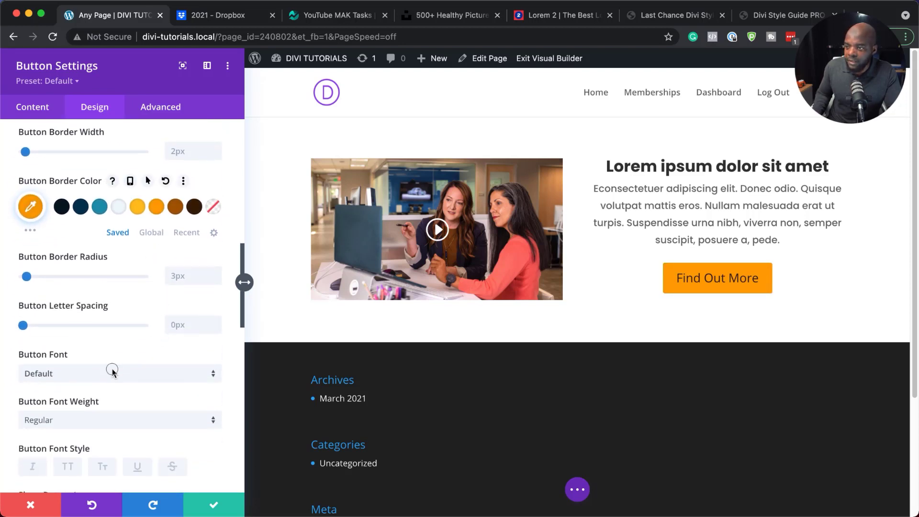
Set the button font to Poppins and save the button settings
{"action": "left_click", "coordinate": [113, 373]}
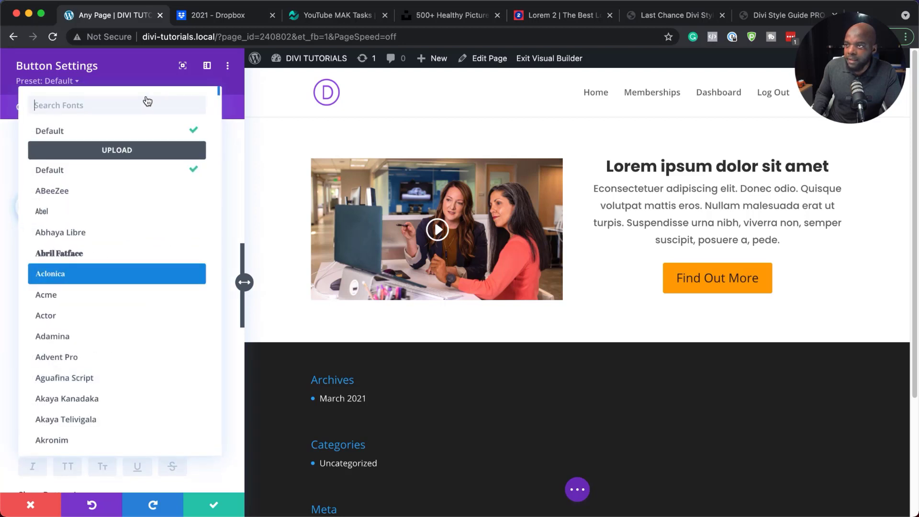
{"action": "type", "text": "popp"}
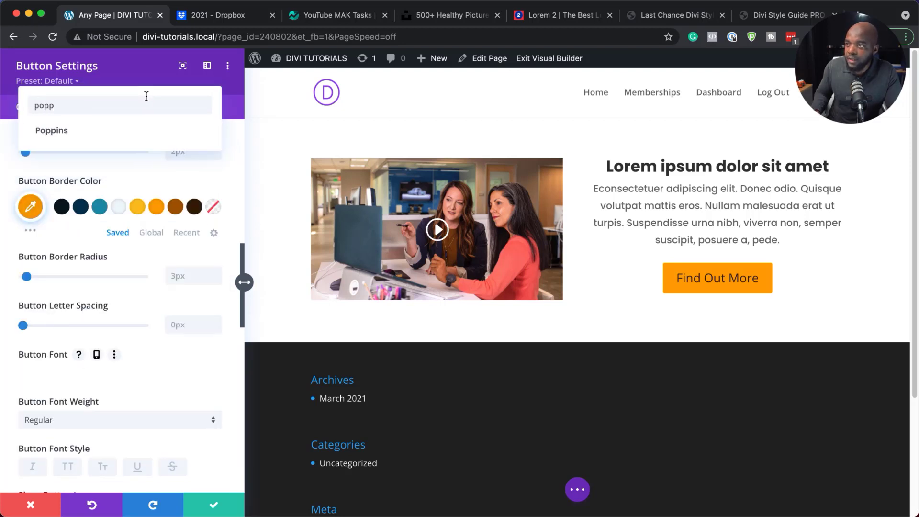
{"action": "left_click", "coordinate": [133, 131]}
{"action": "left_click", "coordinate": [216, 507]}
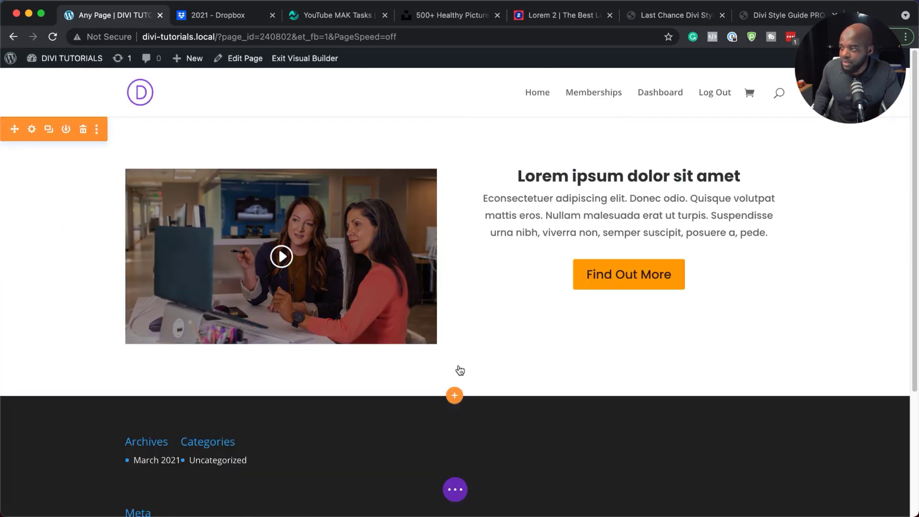
Insert a regular section below the hero with a two-column row
{"action": "left_click", "coordinate": [455, 396]}
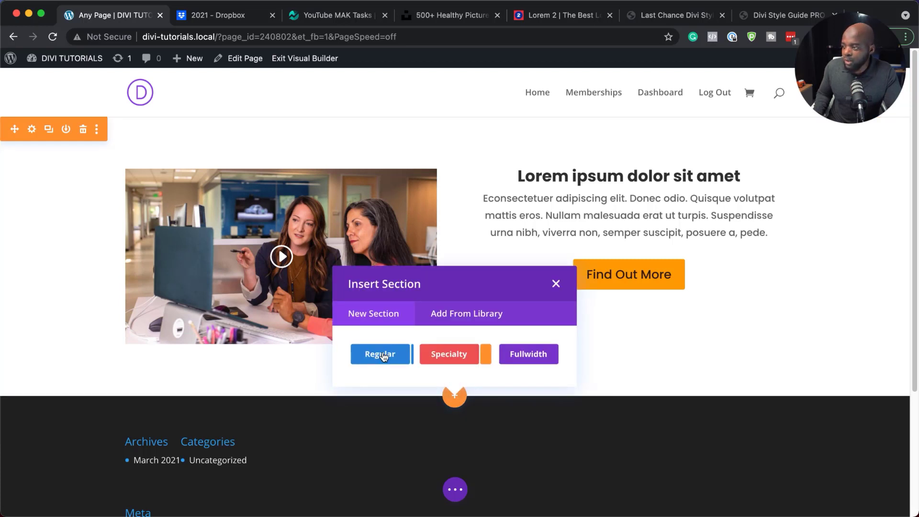
{"action": "left_click", "coordinate": [381, 355]}
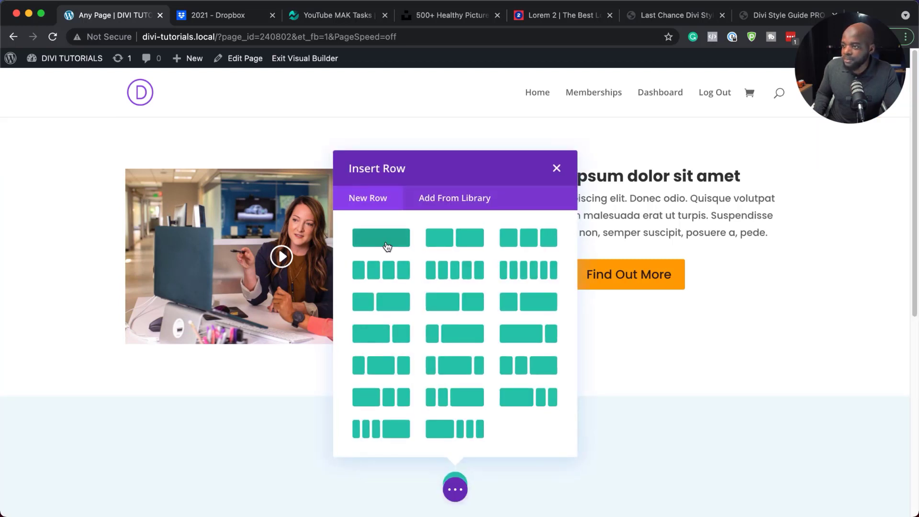
{"action": "left_click", "coordinate": [392, 303]}
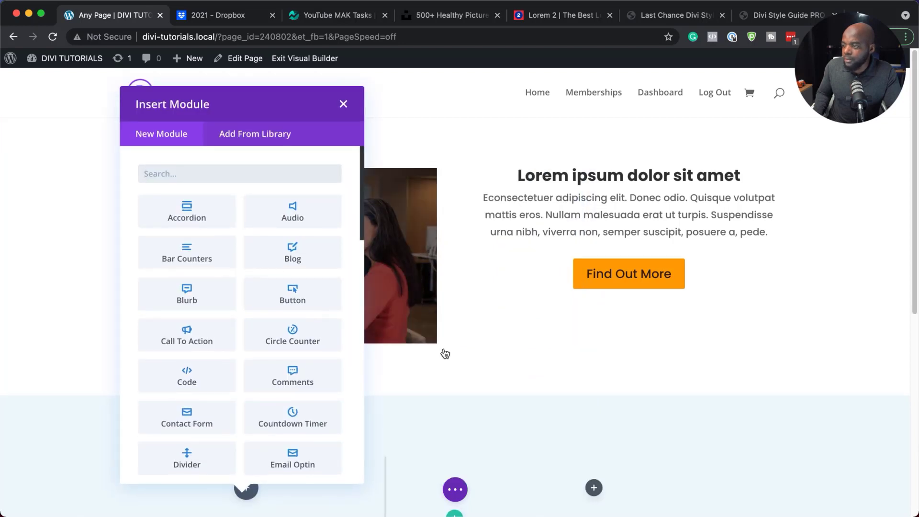
Add a Text module to the left column and select its placeholder text
{"action": "scroll", "coordinate": [444, 351], "scroll_direction": "down", "scroll_amount": 5}
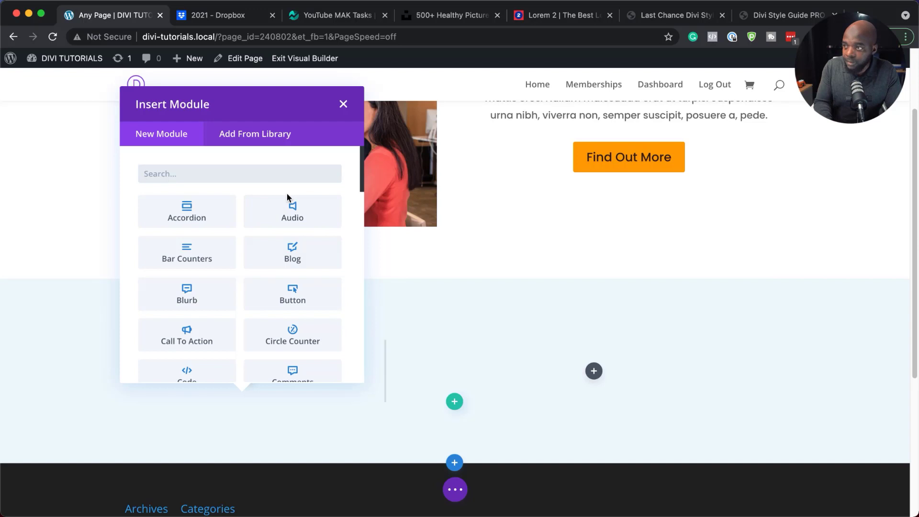
{"action": "type", "text": "text"}
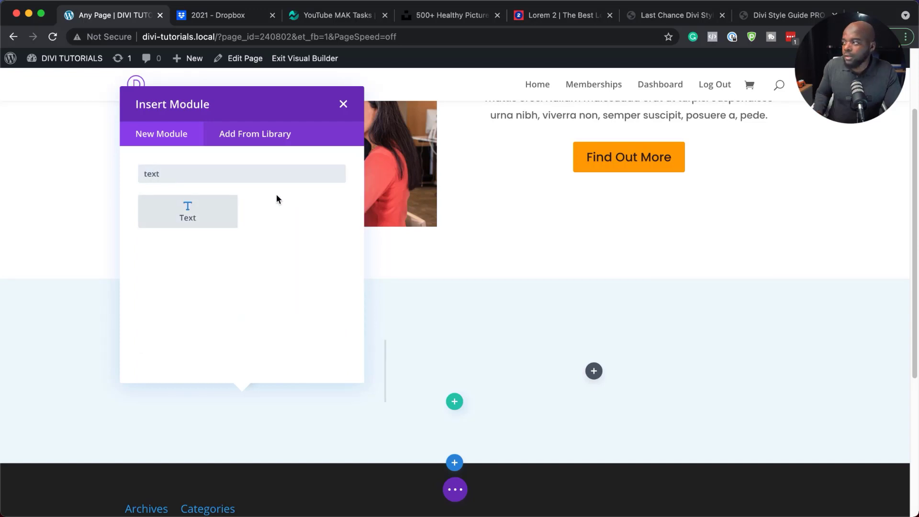
{"action": "left_click", "coordinate": [213, 207]}
{"action": "left_click_drag", "start_coordinate": [158, 366], "coordinate": [18, 296]}
Paste the Lorem ipsum text and set the paragraph font to Poppins
{"action": "type", "text": "Lorem ipsum dolor sit amet, consectetuer adipiscing elit. Donec odio. Quisque volutpat mattis eros. Nullam malesuada erat ut turpis. Suspendisse urna nibh, viverra non, semper suscipit, posuere a, pede."}
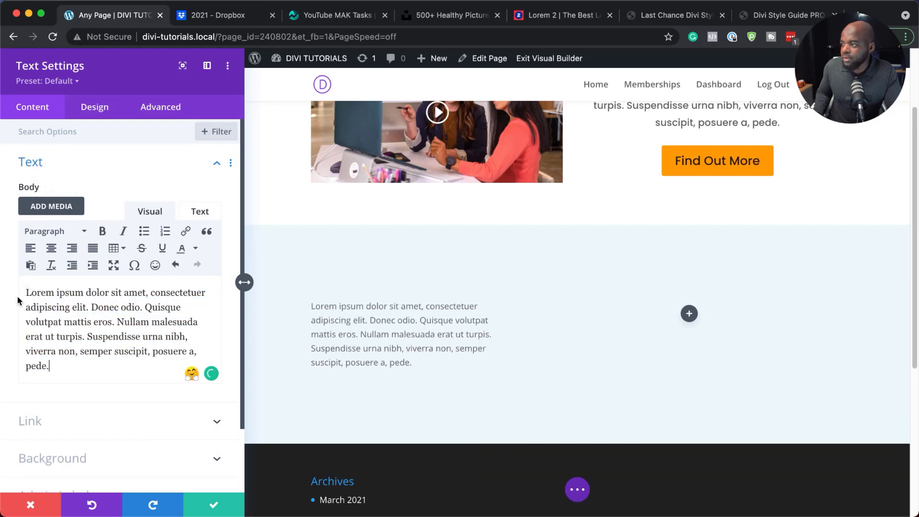
{"action": "left_click", "coordinate": [99, 113]}
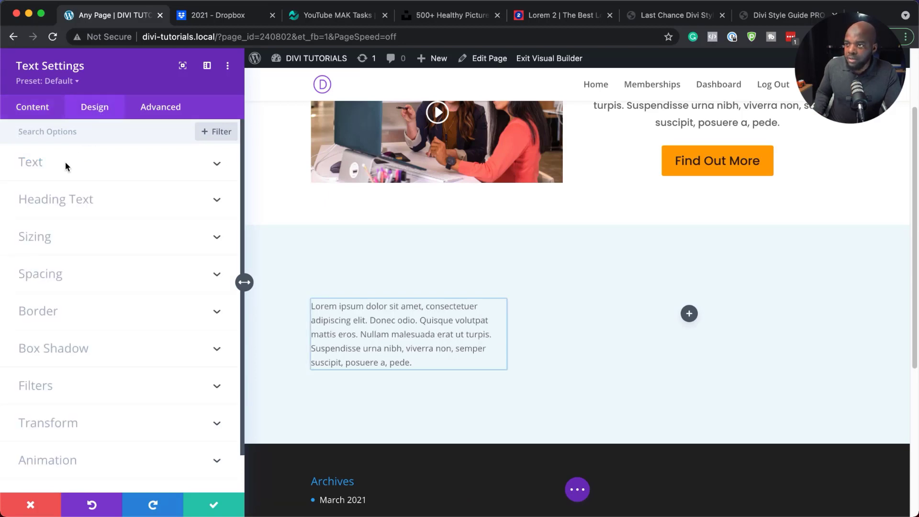
{"action": "left_click", "coordinate": [65, 162]}
{"action": "left_click", "coordinate": [86, 244]}
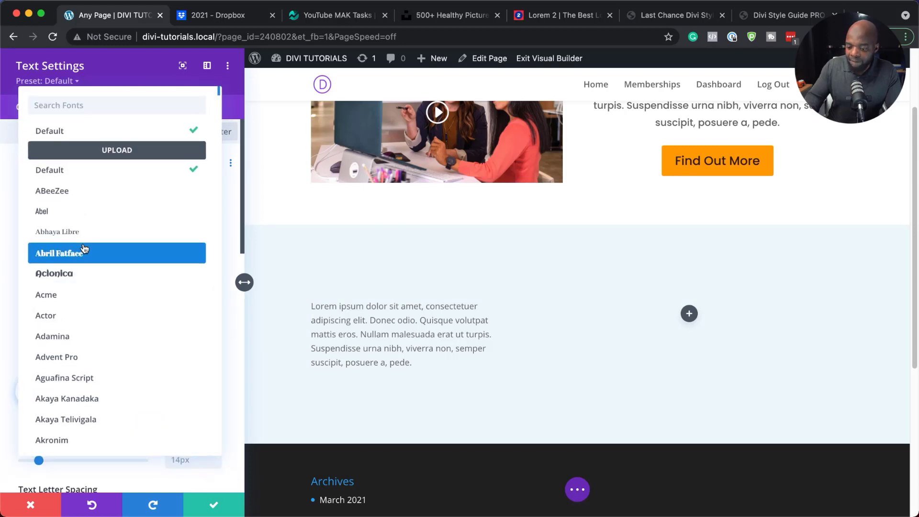
{"action": "type", "text": "popp"}
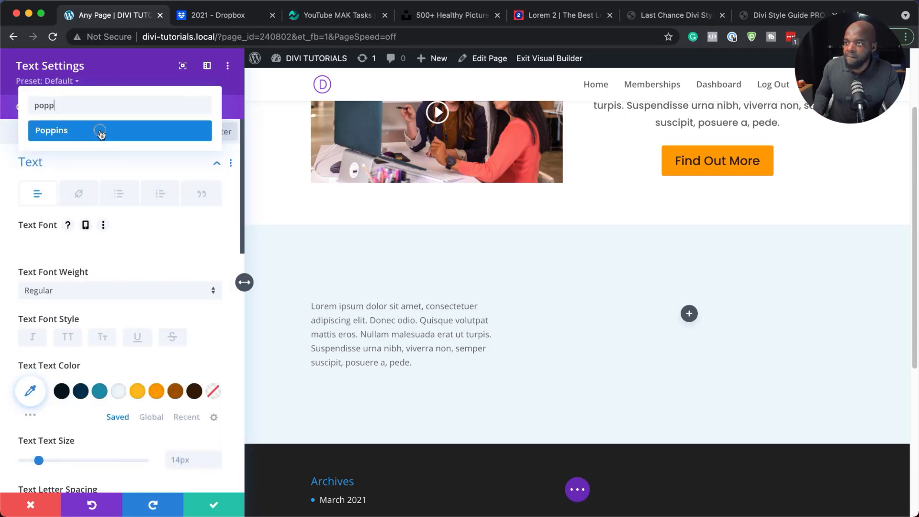
{"action": "left_click", "coordinate": [98, 130]}
Set the text size to 16px and line height to 1.9em, then save the module
{"action": "scroll", "coordinate": [168, 354], "scroll_direction": "down", "scroll_amount": 4}
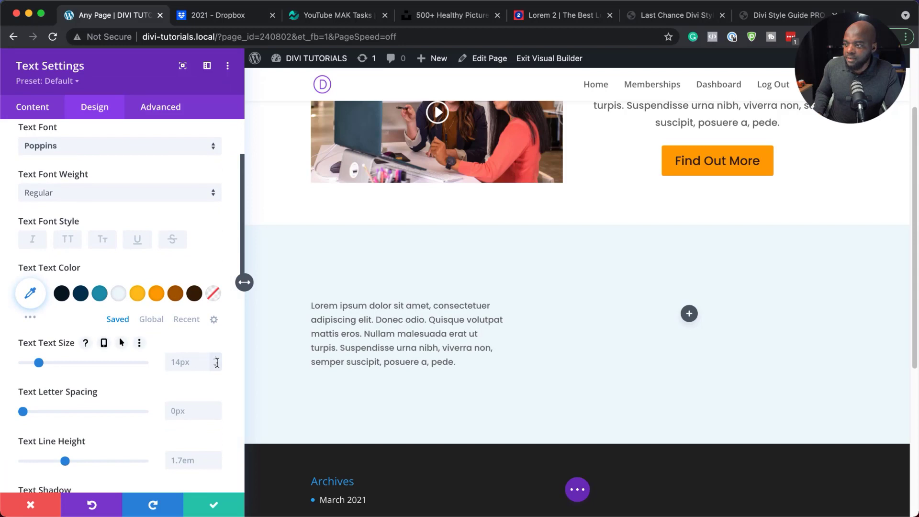
{"action": "left_click", "coordinate": [216, 360]}
{"action": "left_click", "coordinate": [216, 359]}
{"action": "left_click", "coordinate": [216, 359]}
{"action": "left_click", "coordinate": [216, 365]}
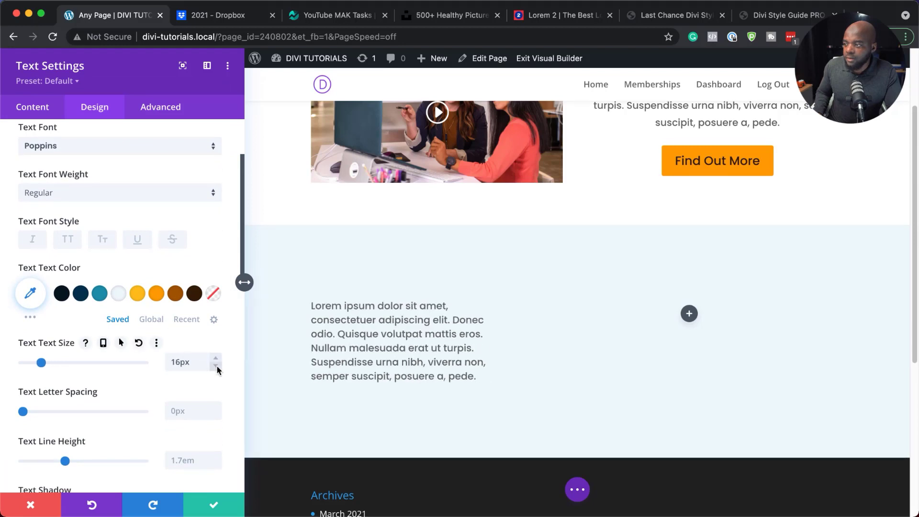
{"action": "scroll", "coordinate": [213, 475], "scroll_direction": "down", "scroll_amount": 1}
{"action": "left_click", "coordinate": [215, 457]}
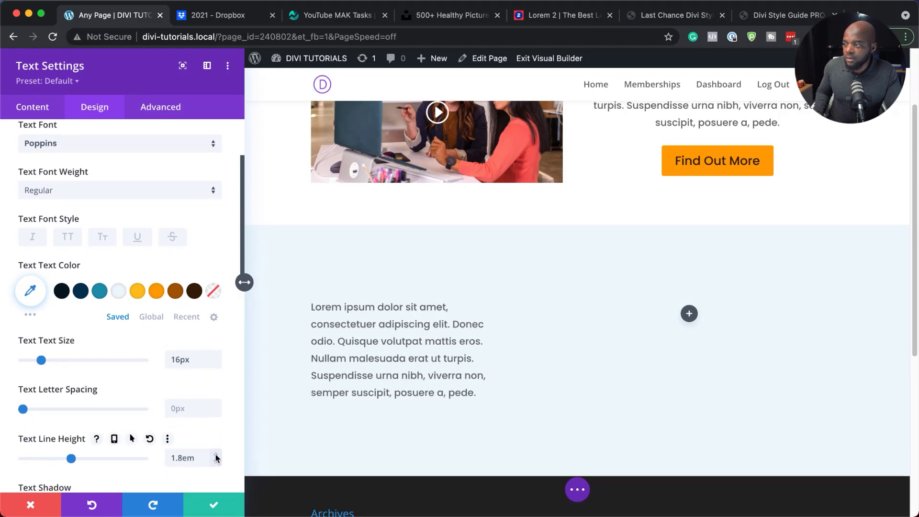
{"action": "left_click", "coordinate": [215, 457]}
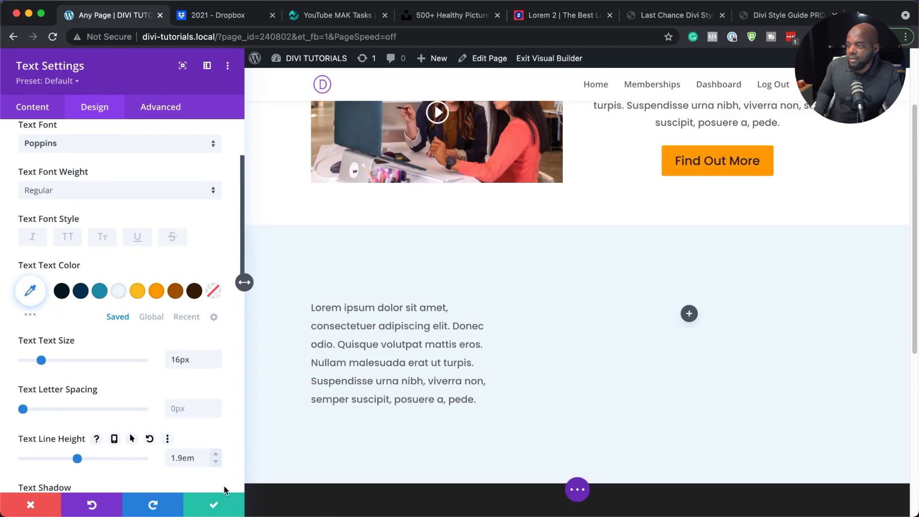
{"action": "left_click", "coordinate": [215, 510]}
{"action": "scroll", "coordinate": [312, 317], "scroll_direction": "down", "scroll_amount": 3}
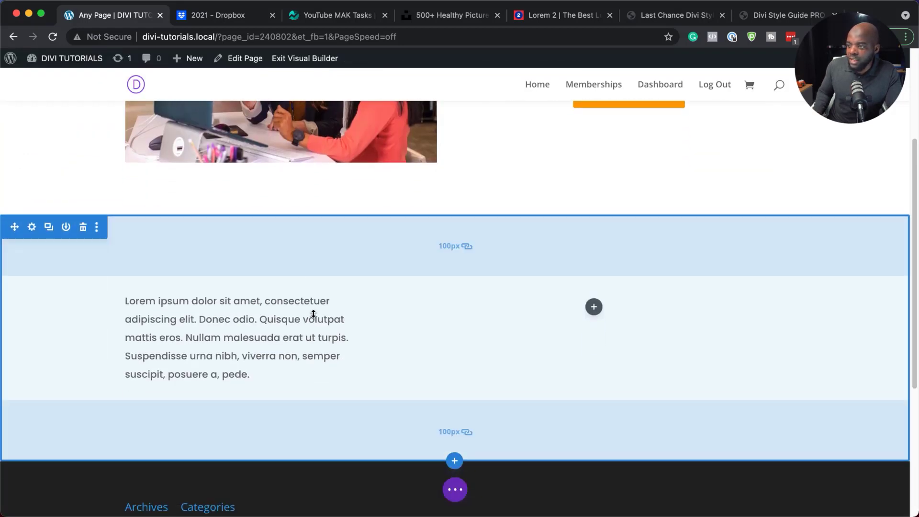
Add a Woo Images module showing the Diet Plan product to the right column and save it
{"action": "left_click", "coordinate": [594, 238]}
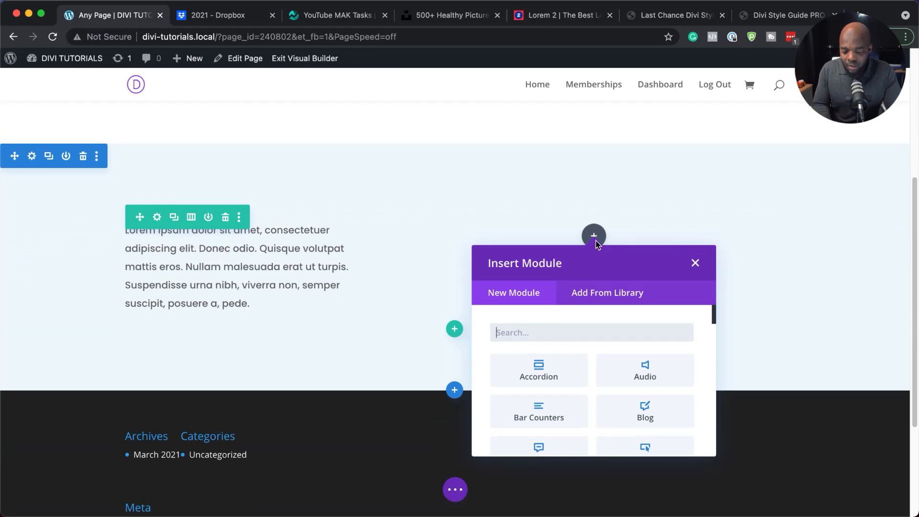
{"action": "type", "text": "woo"}
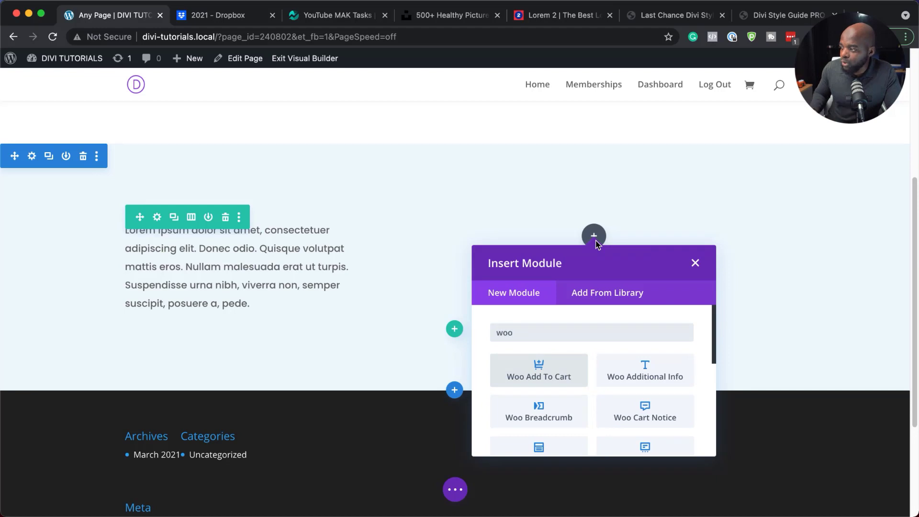
{"action": "scroll", "coordinate": [639, 349], "scroll_direction": "down", "scroll_amount": 5}
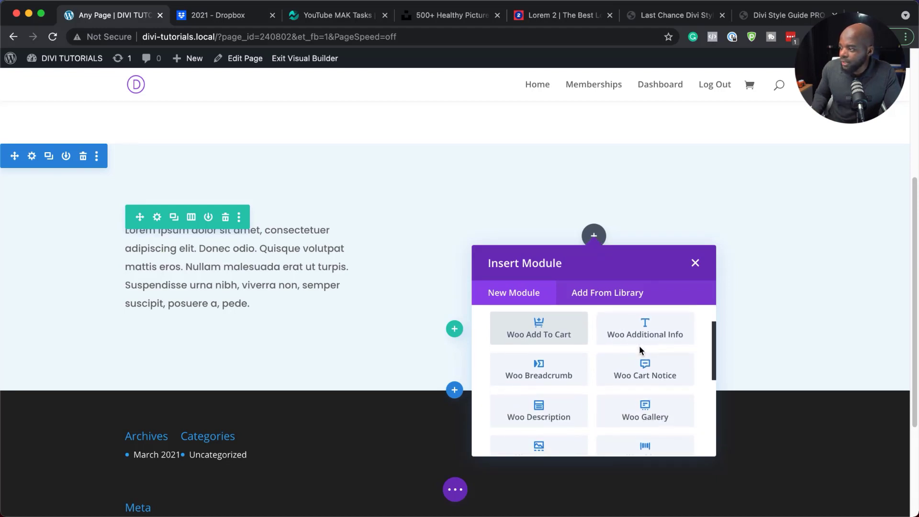
{"action": "left_click", "coordinate": [550, 390]}
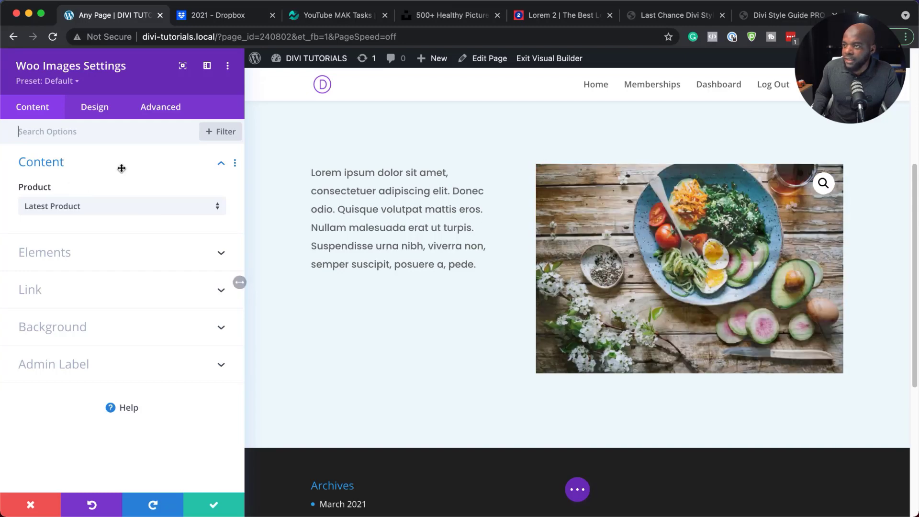
{"action": "left_click", "coordinate": [128, 211]}
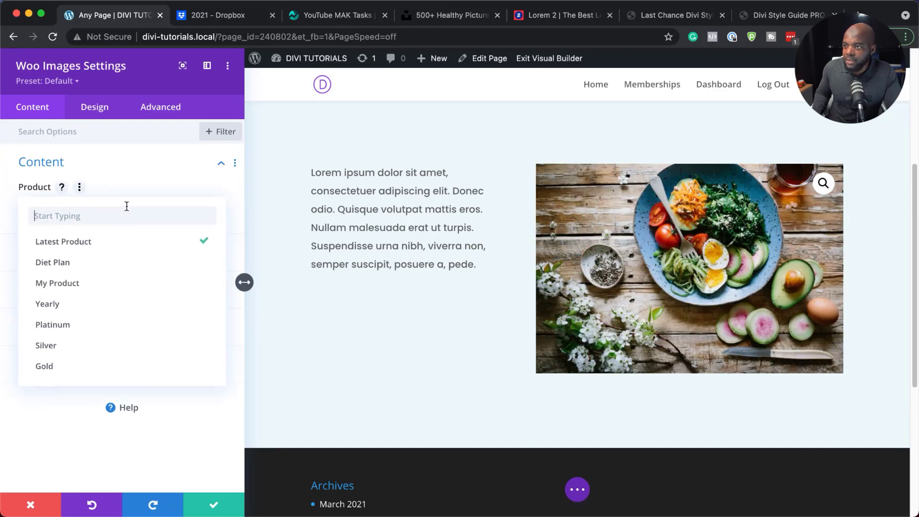
{"action": "left_click", "coordinate": [85, 266]}
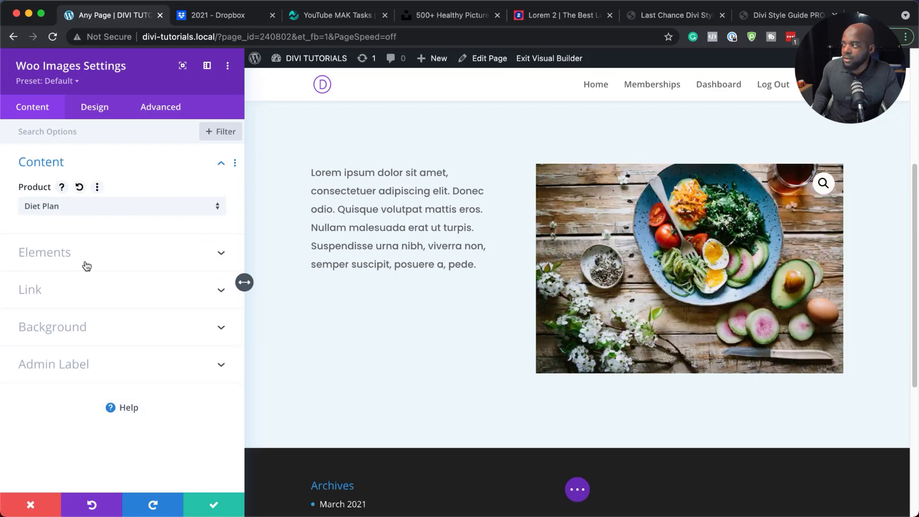
{"action": "left_click", "coordinate": [212, 504]}
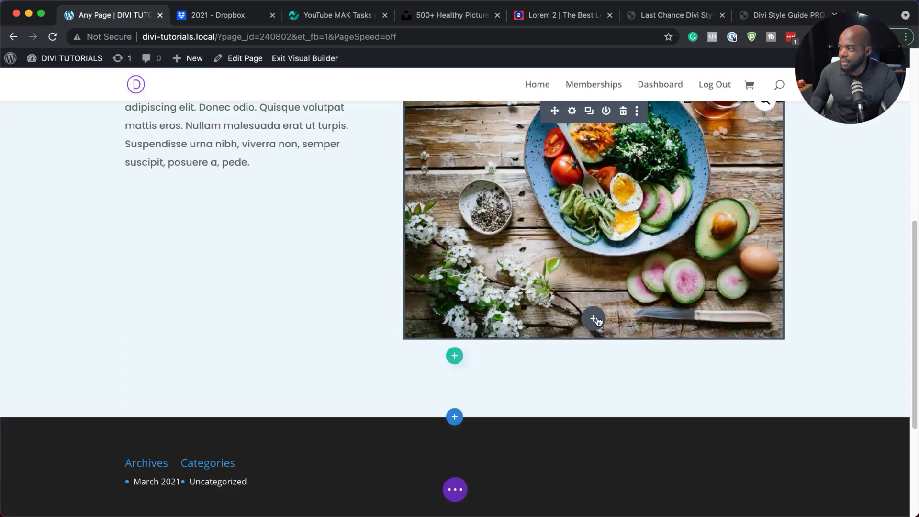
{"action": "left_click", "coordinate": [595, 319]}
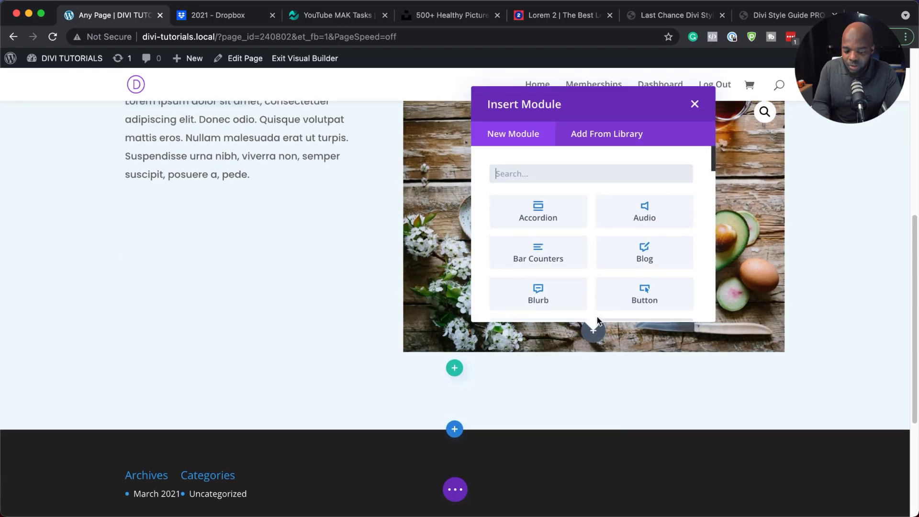
Add a Woo Description module for the Diet Plan product below the image
{"action": "type", "text": "woo"}
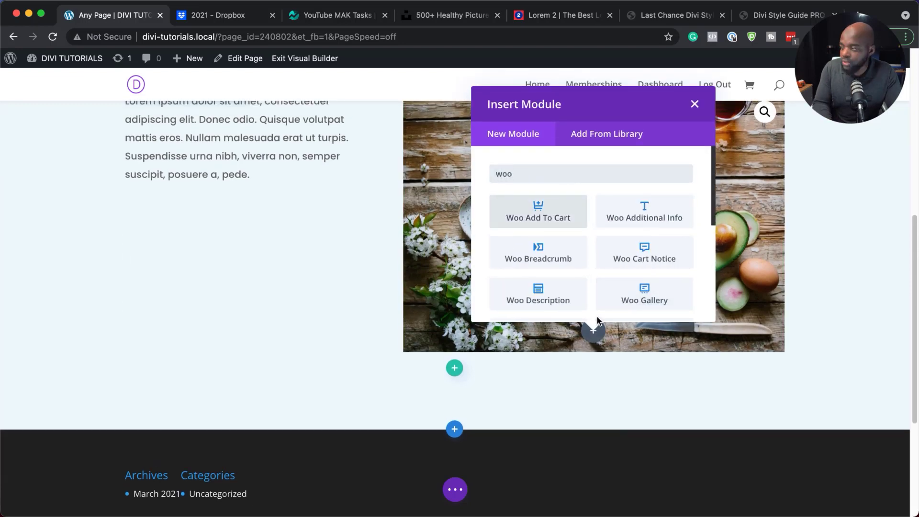
{"action": "left_click", "coordinate": [545, 295]}
{"action": "left_click", "coordinate": [95, 210]}
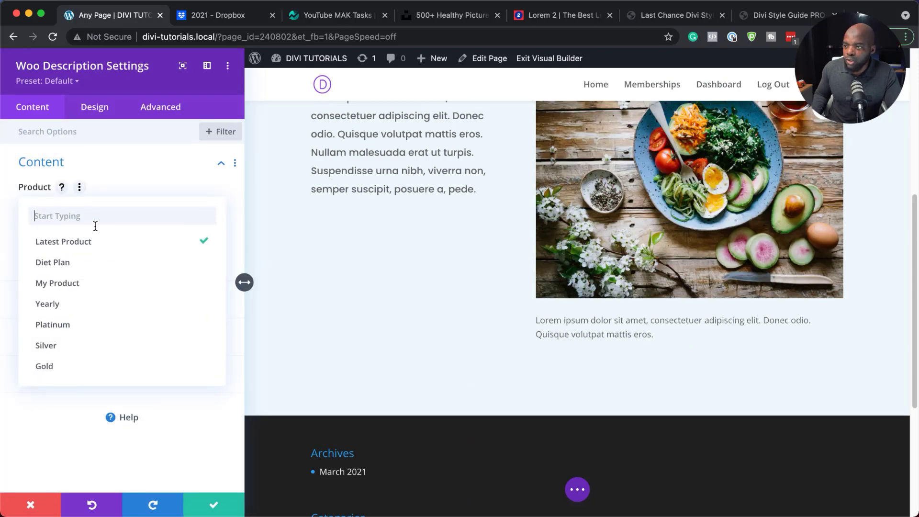
{"action": "left_click", "coordinate": [113, 266]}
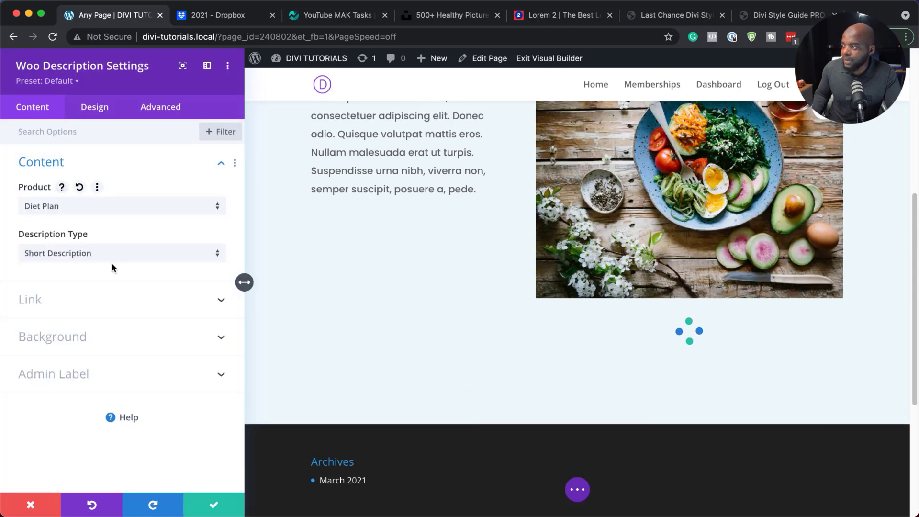
Style the description text as brown 16px Poppins and save the settings
{"action": "left_click", "coordinate": [104, 108]}
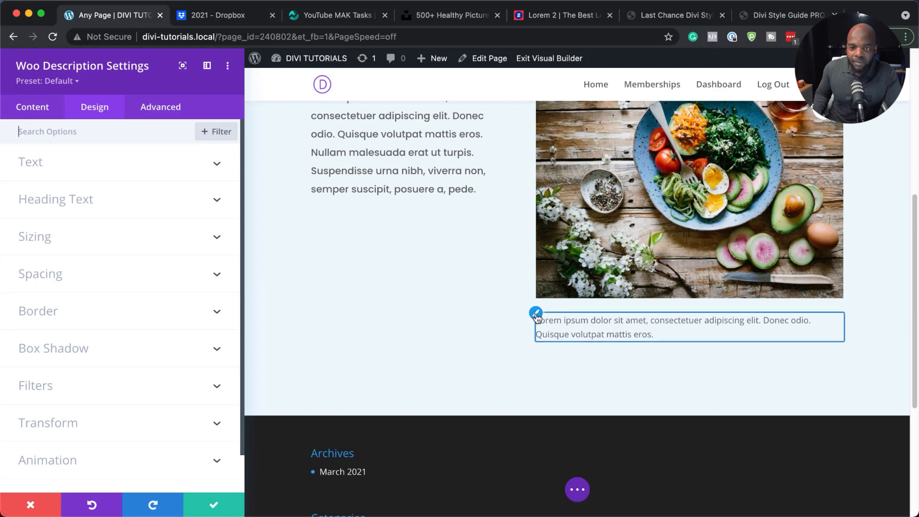
{"action": "left_click", "coordinate": [84, 171]}
{"action": "left_click", "coordinate": [86, 245]}
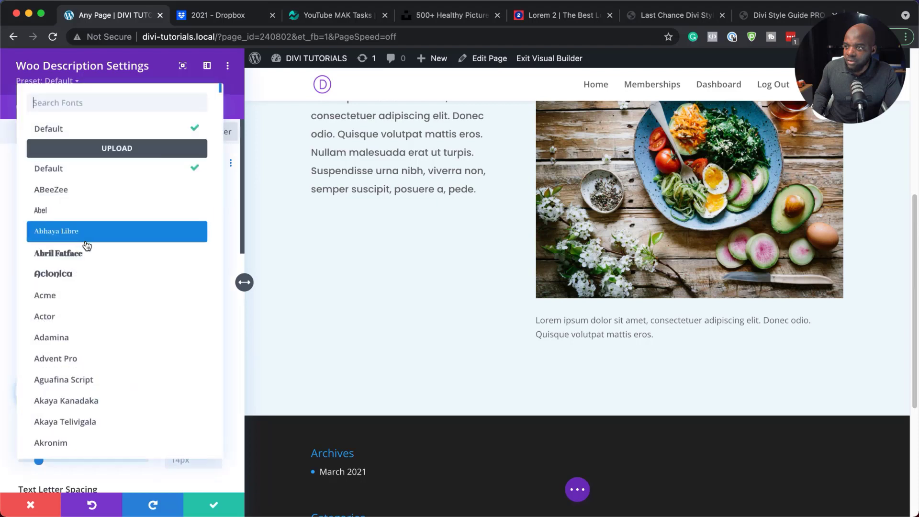
{"action": "type", "text": "popp"}
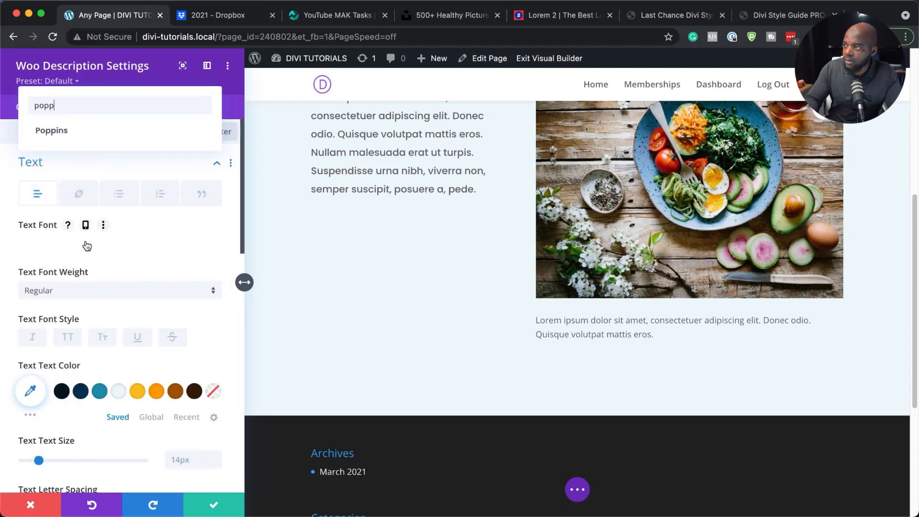
{"action": "left_click", "coordinate": [110, 132]}
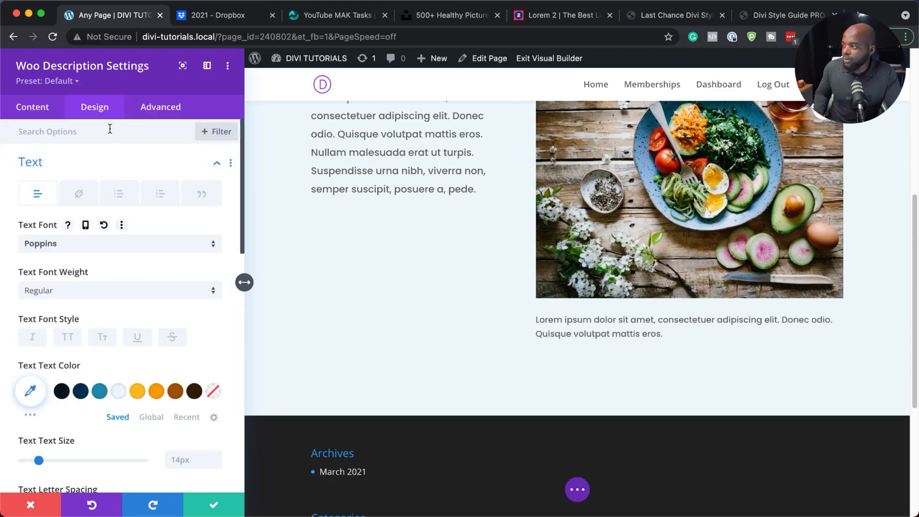
{"action": "left_click", "coordinate": [176, 391]}
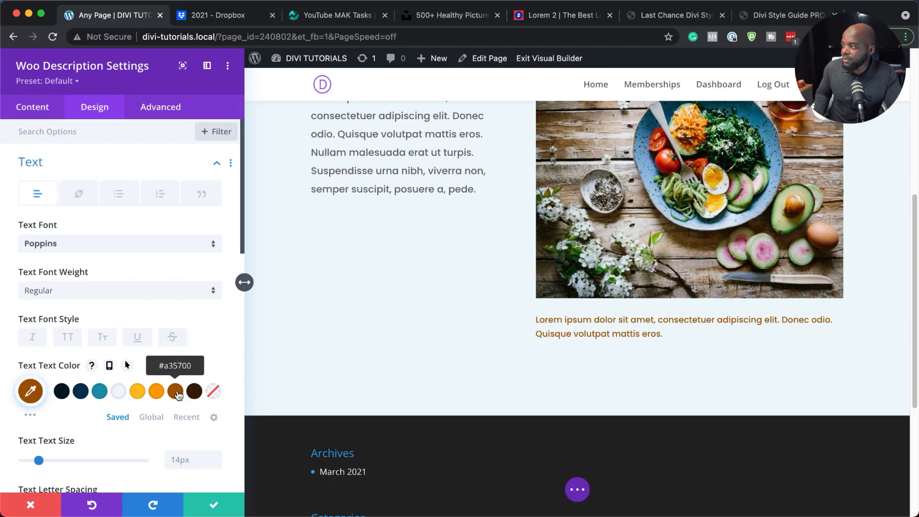
{"action": "left_click", "coordinate": [214, 457]}
{"action": "left_click", "coordinate": [215, 457]}
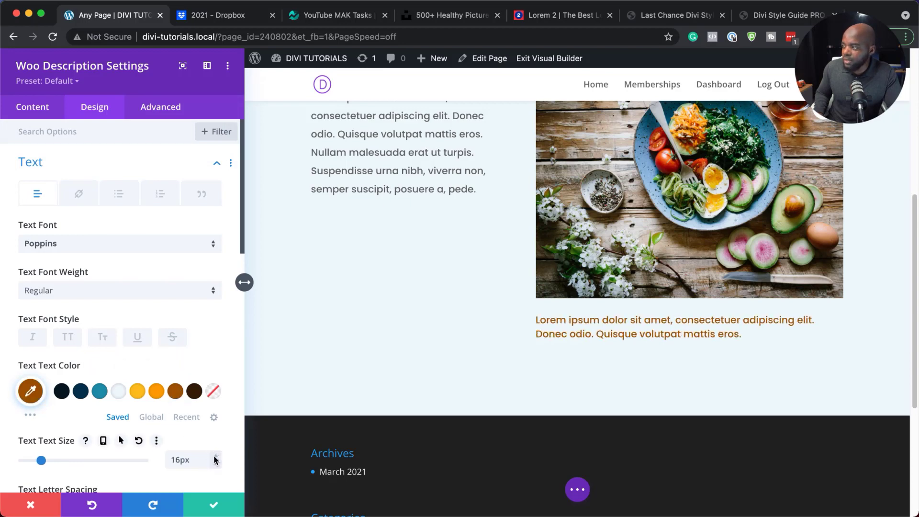
{"action": "left_click", "coordinate": [214, 504]}
{"action": "scroll", "coordinate": [502, 380], "scroll_direction": "down", "scroll_amount": 5}
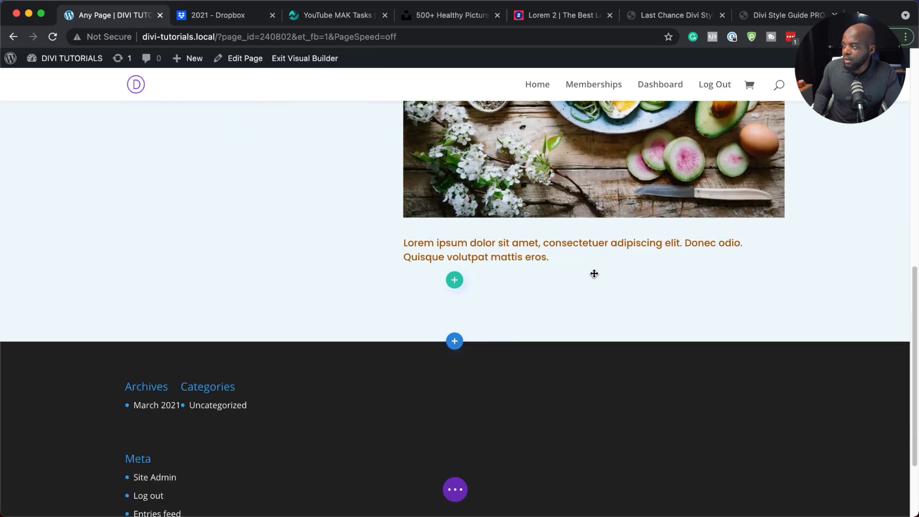
Insert a Woo Add To Cart module linked to the Diet Plan product
{"action": "left_click", "coordinate": [593, 269]}
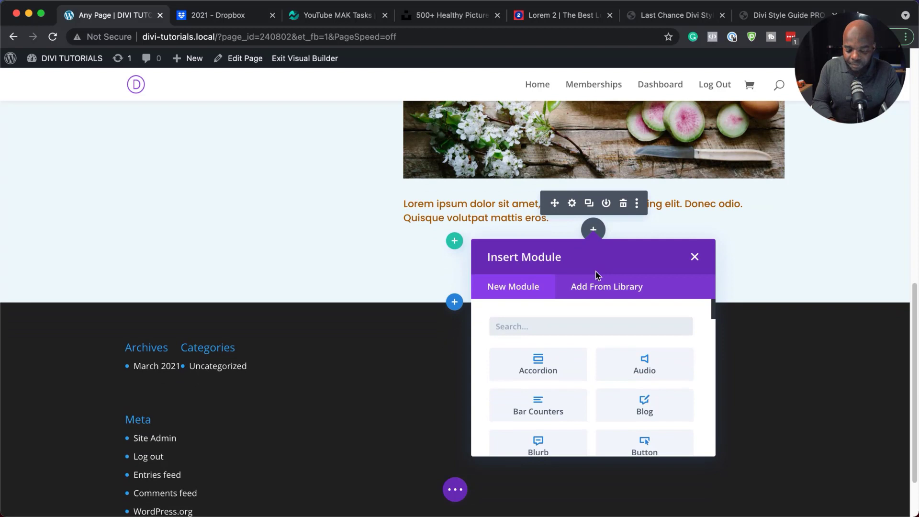
{"action": "type", "text": "add"}
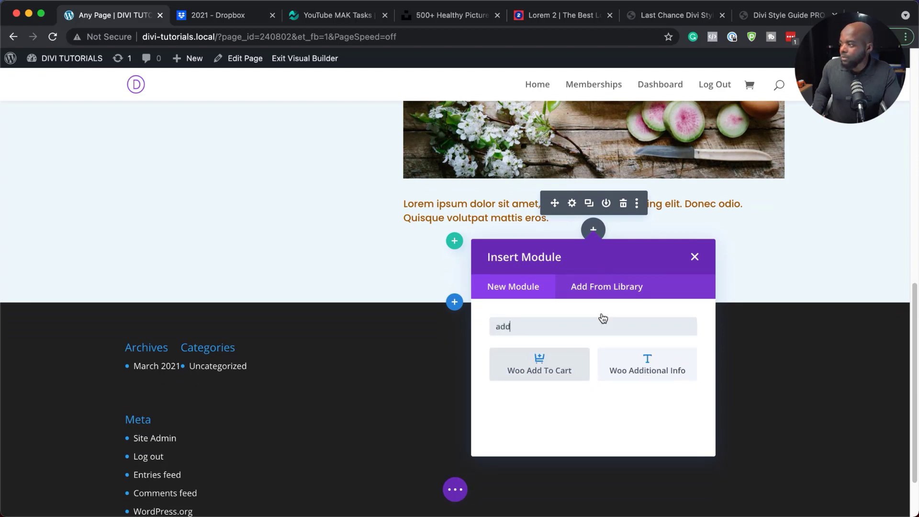
{"action": "left_click", "coordinate": [553, 364]}
{"action": "left_click", "coordinate": [168, 207]}
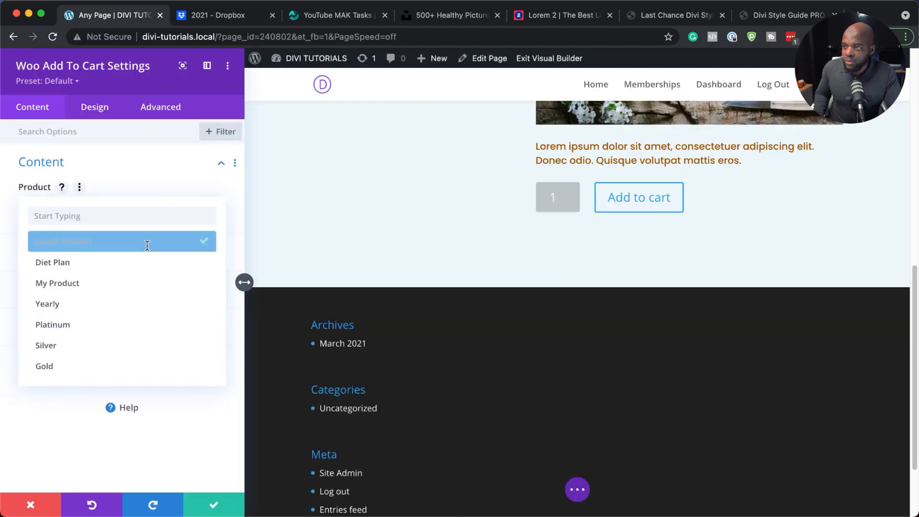
{"action": "left_click", "coordinate": [138, 266]}
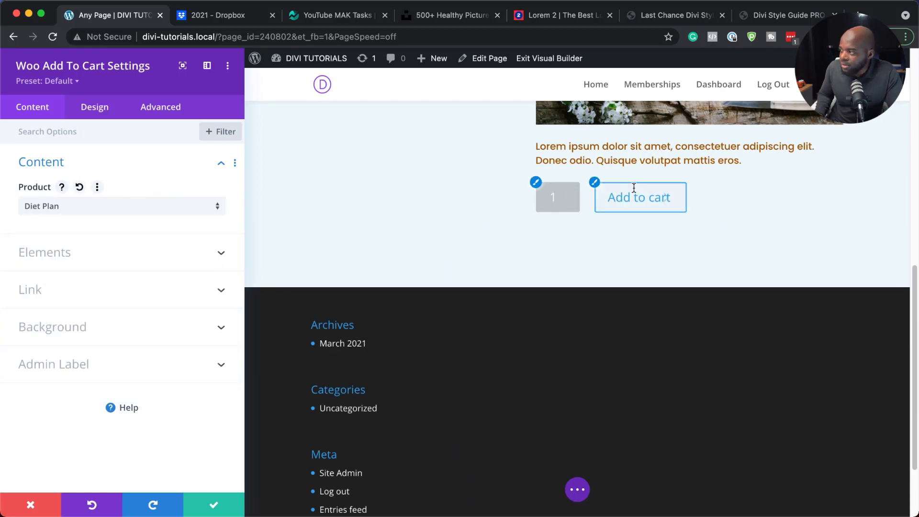
Enable custom button styles with brown Poppins button text, then save the module
{"action": "left_click", "coordinate": [594, 184]}
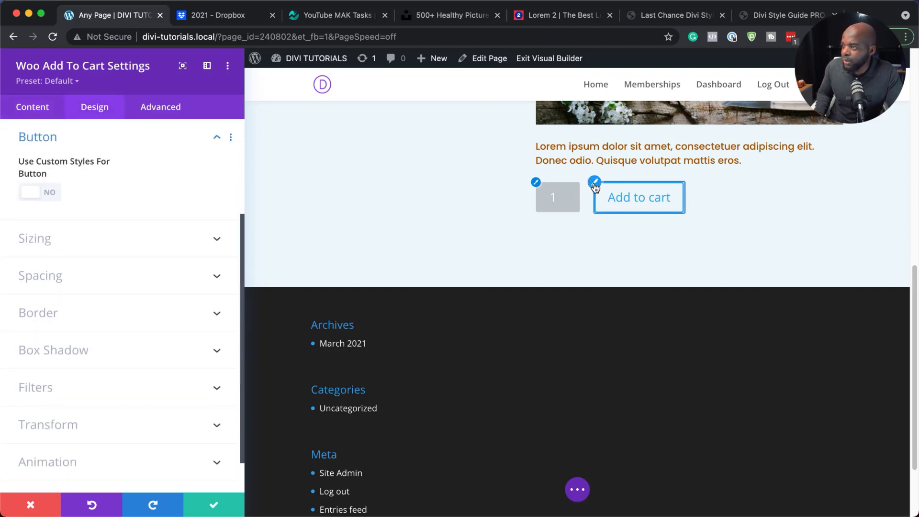
{"action": "left_click", "coordinate": [51, 197]}
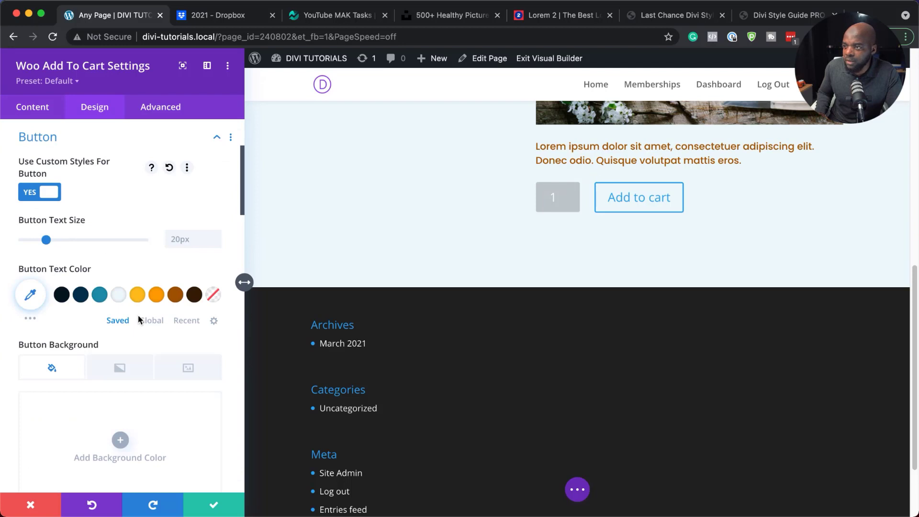
{"action": "left_click", "coordinate": [177, 299]}
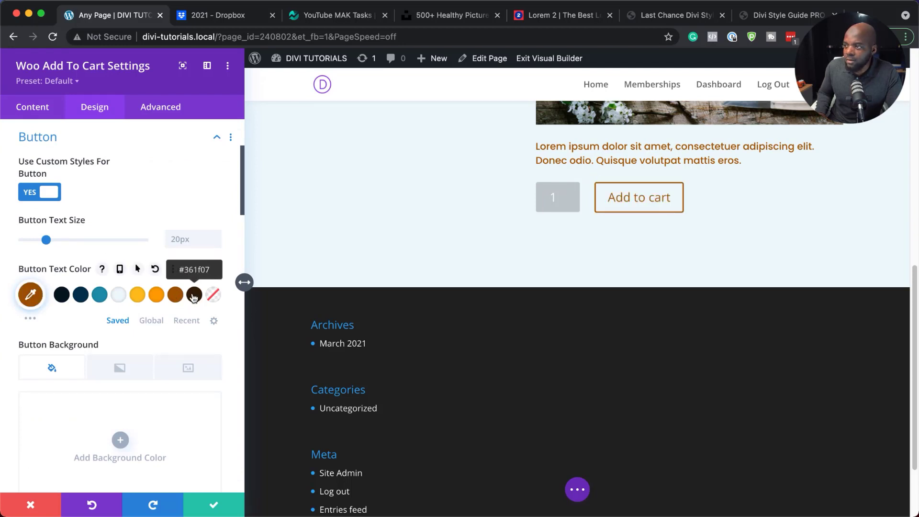
{"action": "scroll", "coordinate": [123, 316], "scroll_direction": "down", "scroll_amount": 10}
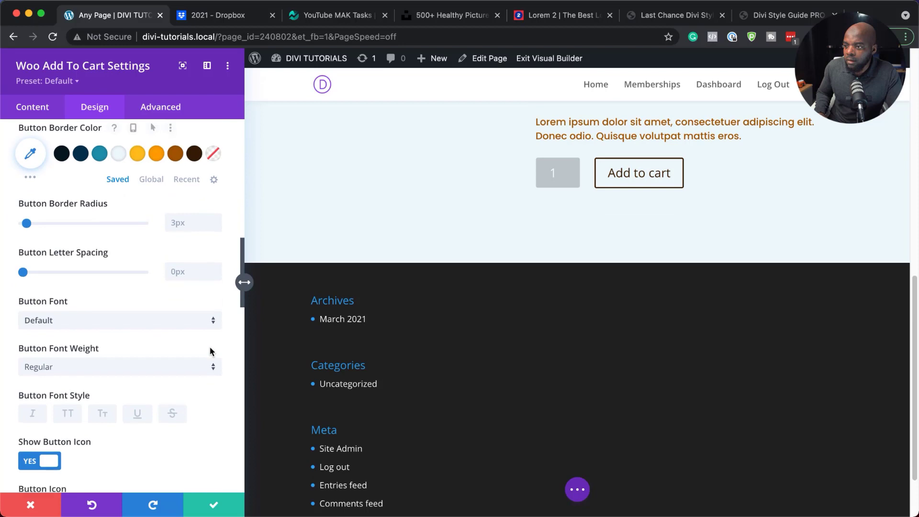
{"action": "left_click", "coordinate": [125, 317]}
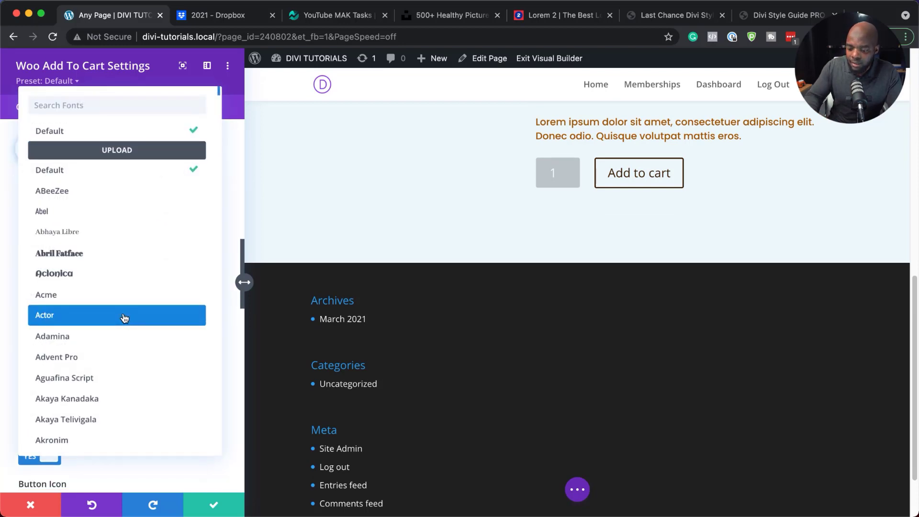
{"action": "type", "text": "popp"}
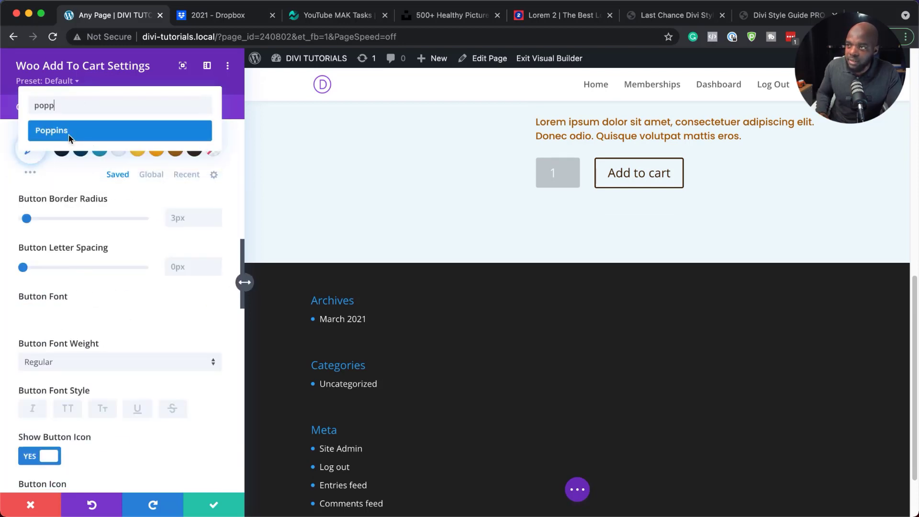
{"action": "left_click", "coordinate": [71, 140]}
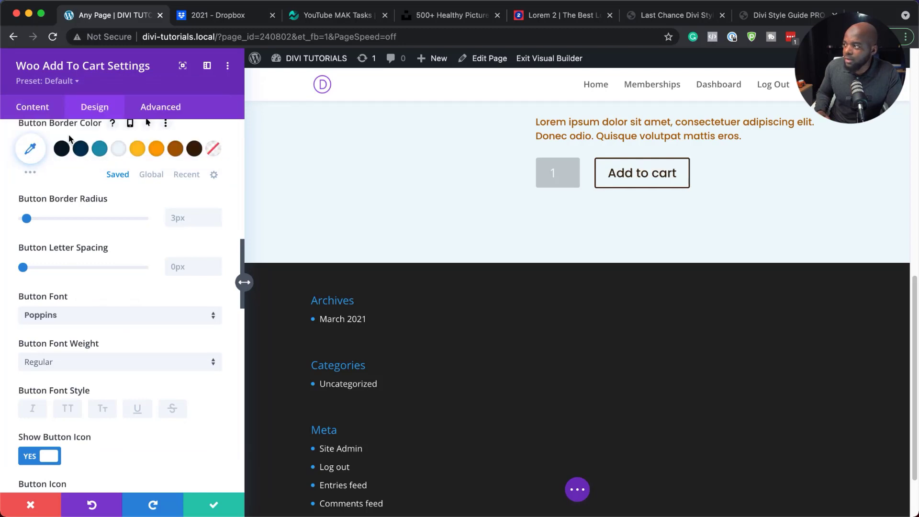
{"action": "left_click", "coordinate": [214, 508]}
Insert a Woo Price module showing the Diet Plan product's price
{"action": "mouse_move", "coordinate": [593, 198]}
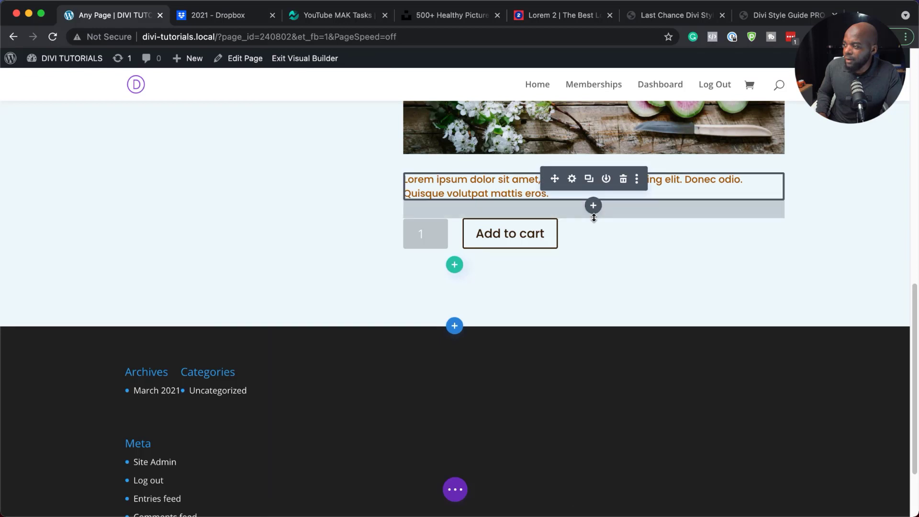
{"action": "left_click", "coordinate": [593, 206]}
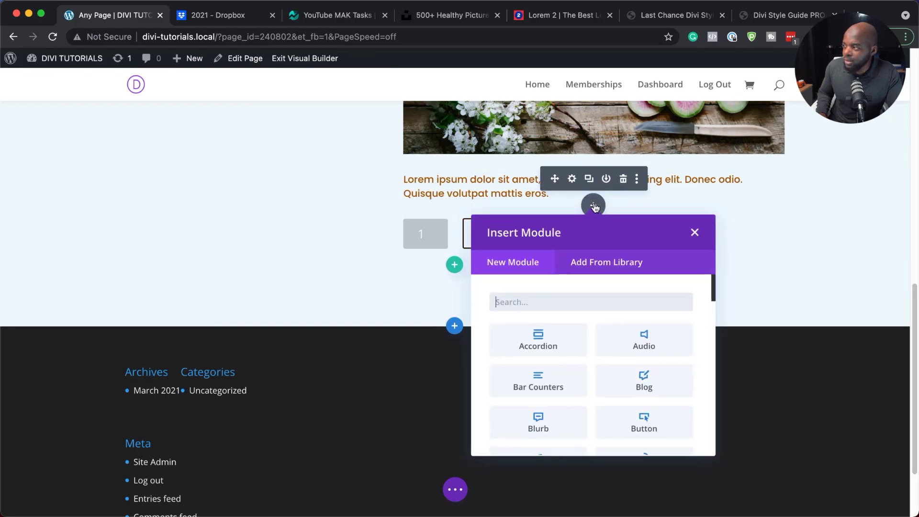
{"action": "type", "text": "woo p"}
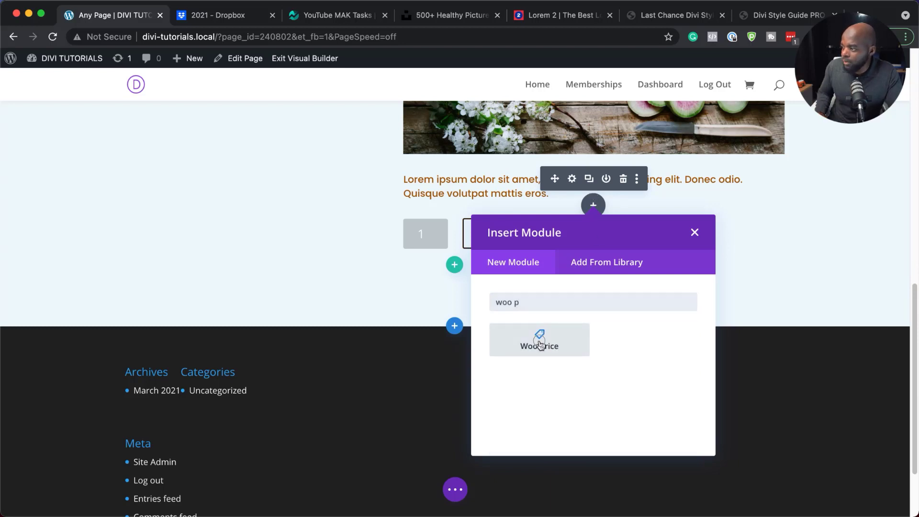
{"action": "left_click", "coordinate": [539, 341]}
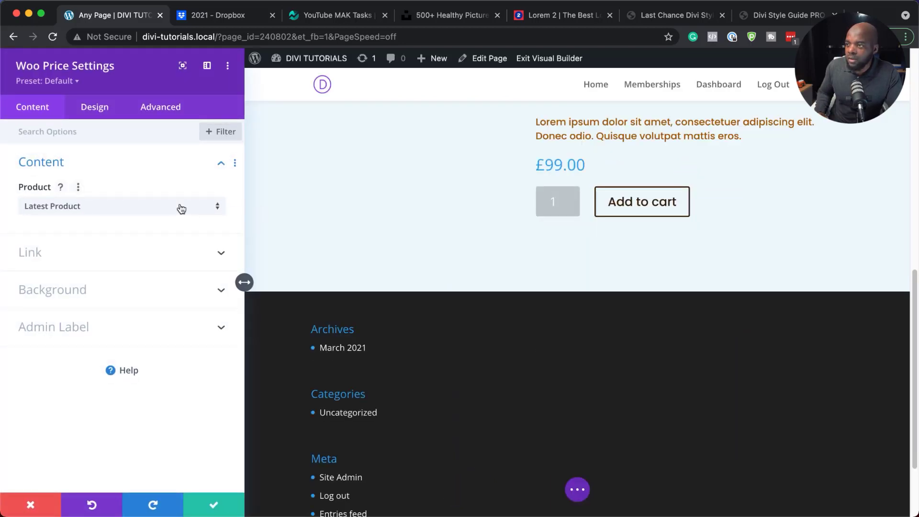
{"action": "left_click", "coordinate": [181, 208]}
{"action": "left_click", "coordinate": [156, 267]}
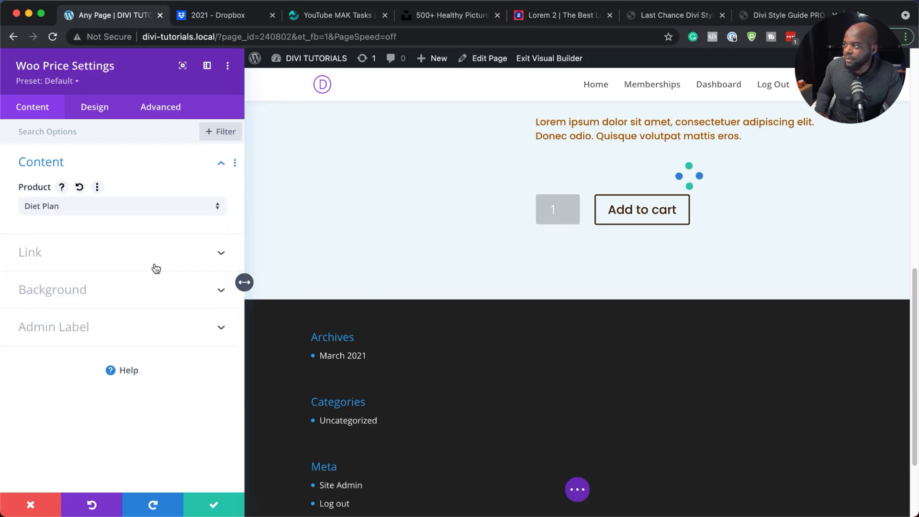
Set the price text font to bold Poppins
{"action": "left_click", "coordinate": [97, 112]}
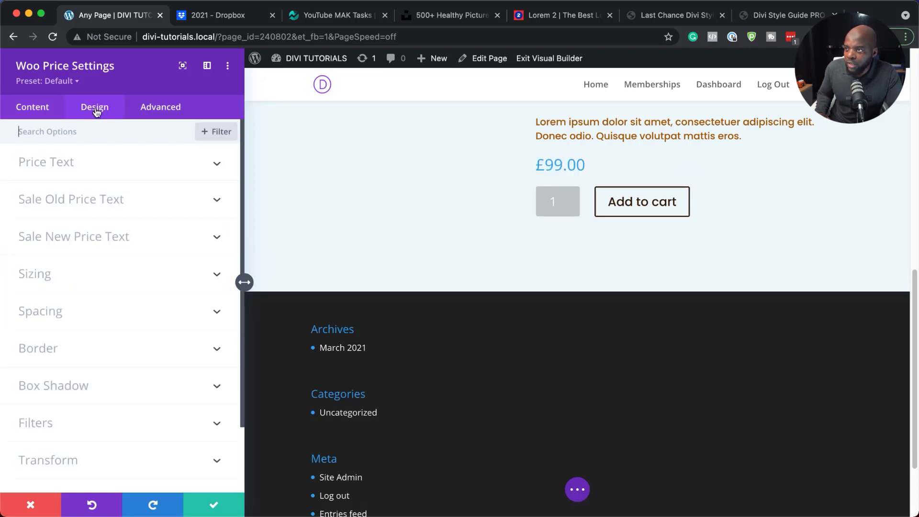
{"action": "left_click", "coordinate": [85, 165]}
{"action": "left_click", "coordinate": [104, 210]}
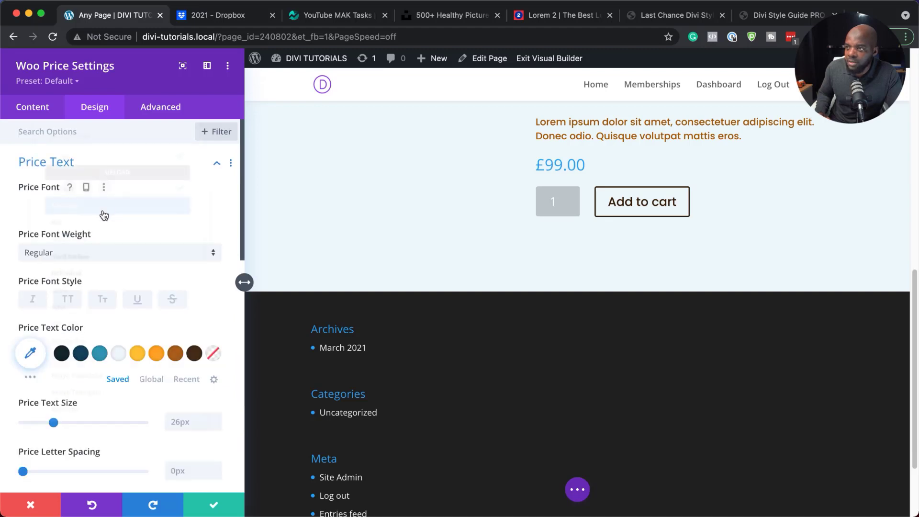
{"action": "type", "text": "pop"}
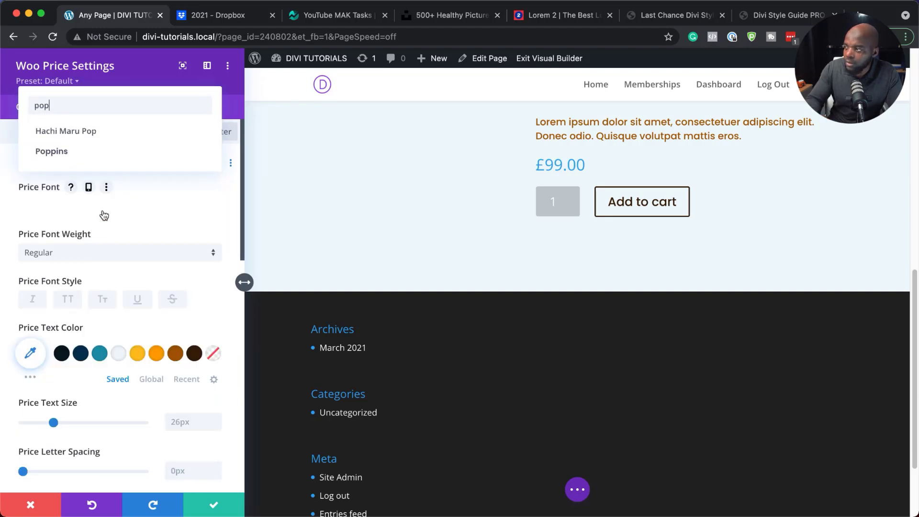
{"action": "left_click", "coordinate": [71, 150]}
{"action": "left_click", "coordinate": [133, 256]}
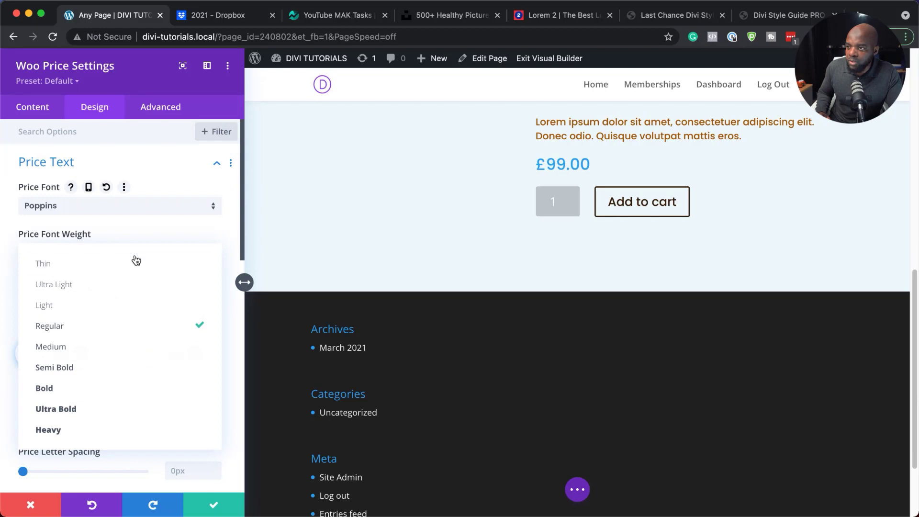
{"action": "left_click", "coordinate": [112, 396]}
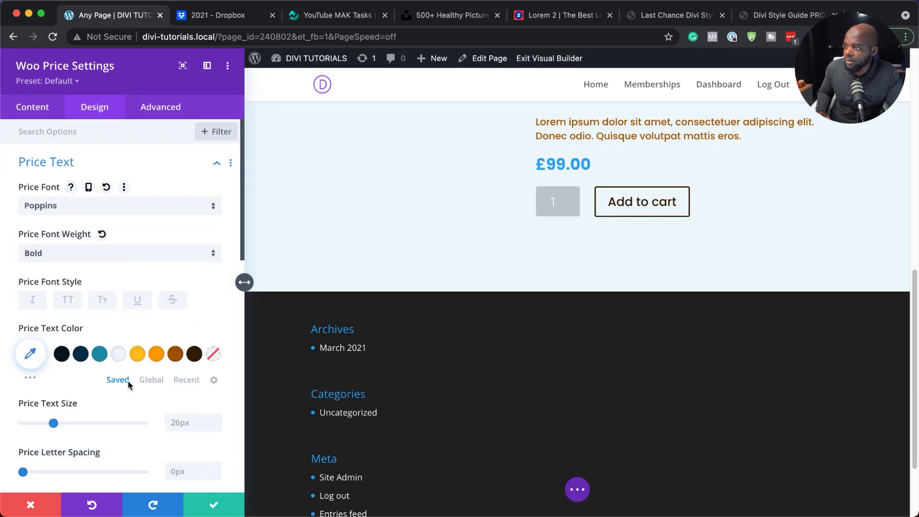
Enlarge the price text, make it teal #1f91ad, and save the settings
{"action": "scroll", "coordinate": [128, 381], "scroll_direction": "down", "scroll_amount": 3}
{"action": "left_click", "coordinate": [215, 356]}
{"action": "left_click", "coordinate": [216, 357]}
{"action": "left_click", "coordinate": [215, 357]}
{"action": "left_click", "coordinate": [216, 357]}
{"action": "left_click", "coordinate": [216, 357]}
{"action": "left_click", "coordinate": [216, 357]}
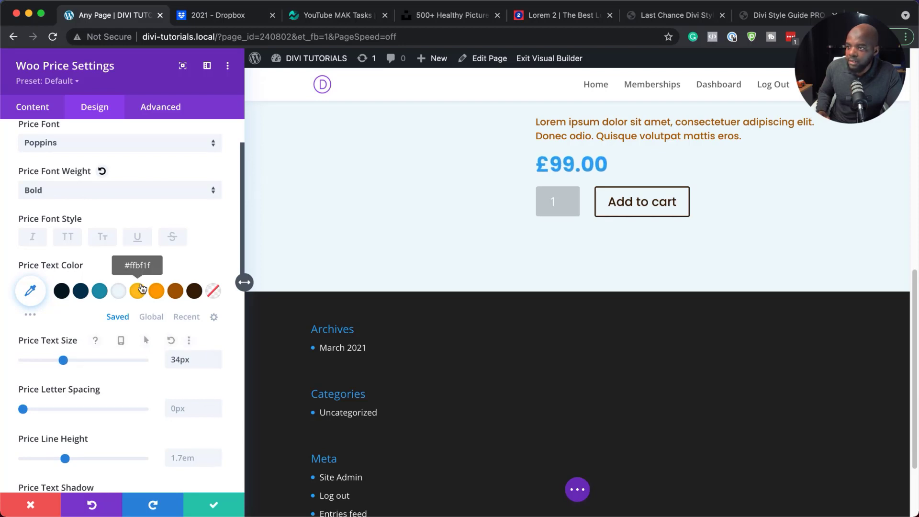
{"action": "left_click", "coordinate": [101, 295]}
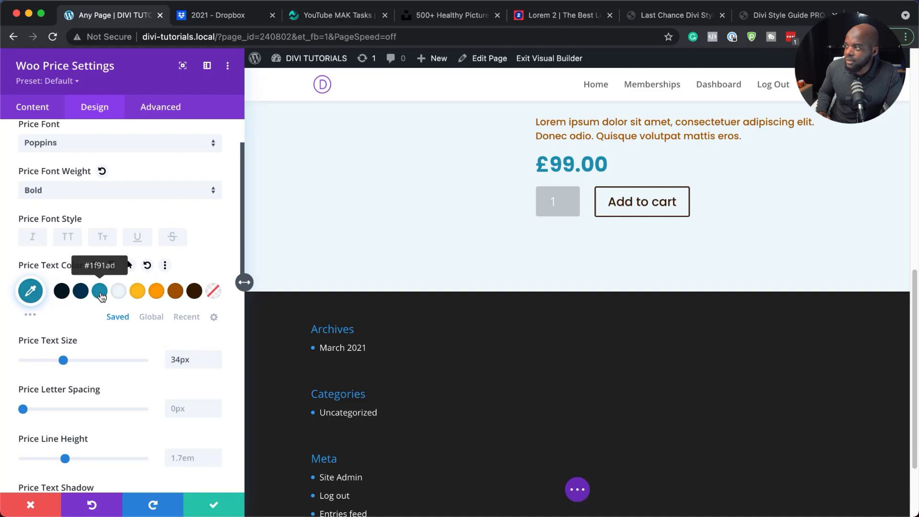
{"action": "left_click", "coordinate": [223, 498]}
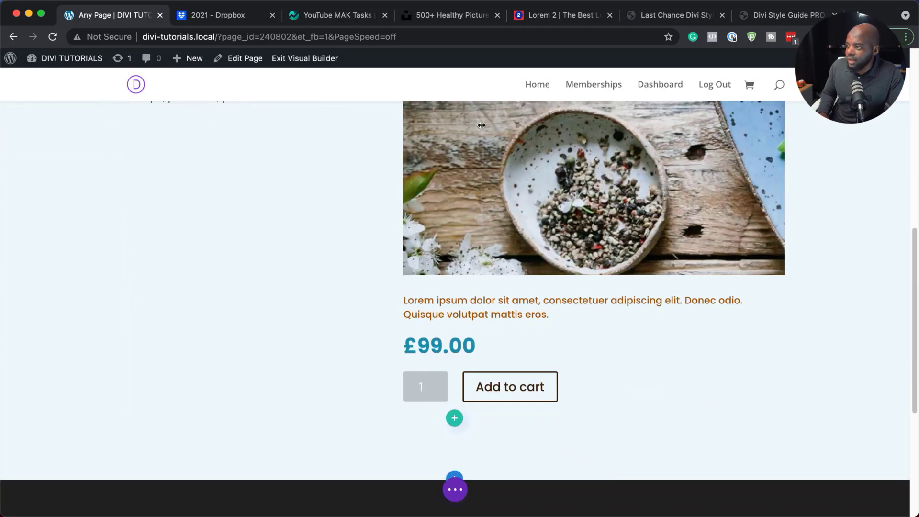
Give the product column a pale cream background colour
{"action": "scroll", "coordinate": [360, 215], "scroll_direction": "up", "scroll_amount": 4}
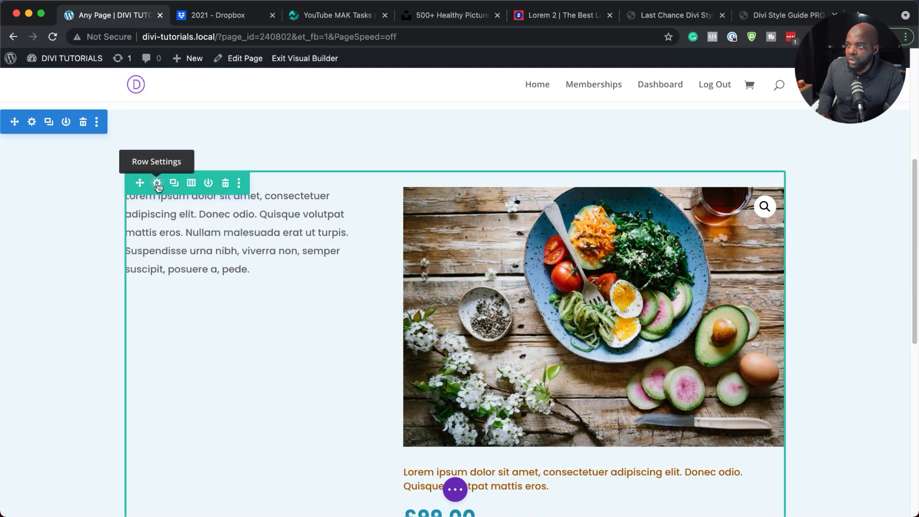
{"action": "left_click", "coordinate": [157, 184]}
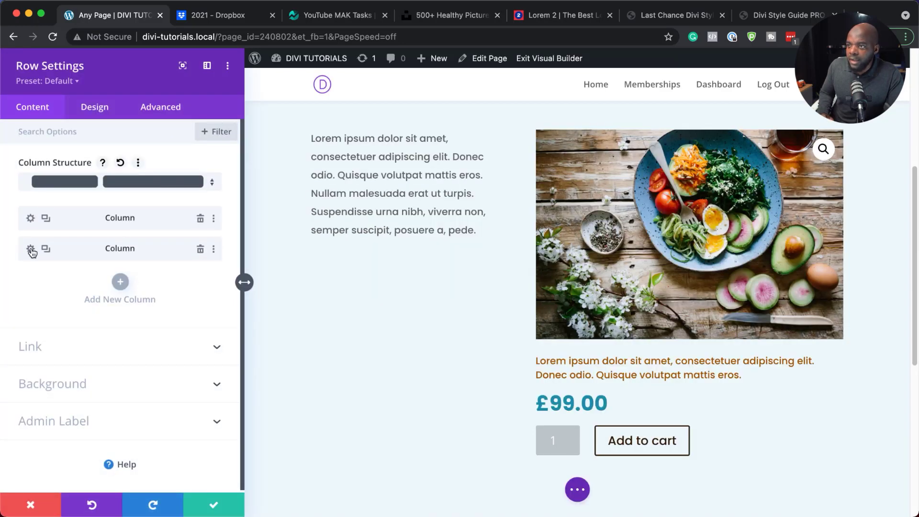
{"action": "left_click", "coordinate": [30, 250]}
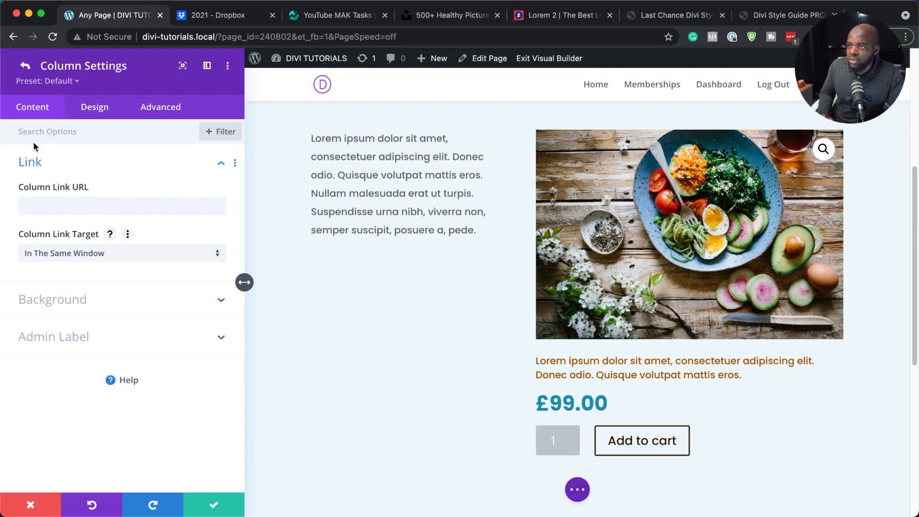
{"action": "left_click", "coordinate": [66, 299]}
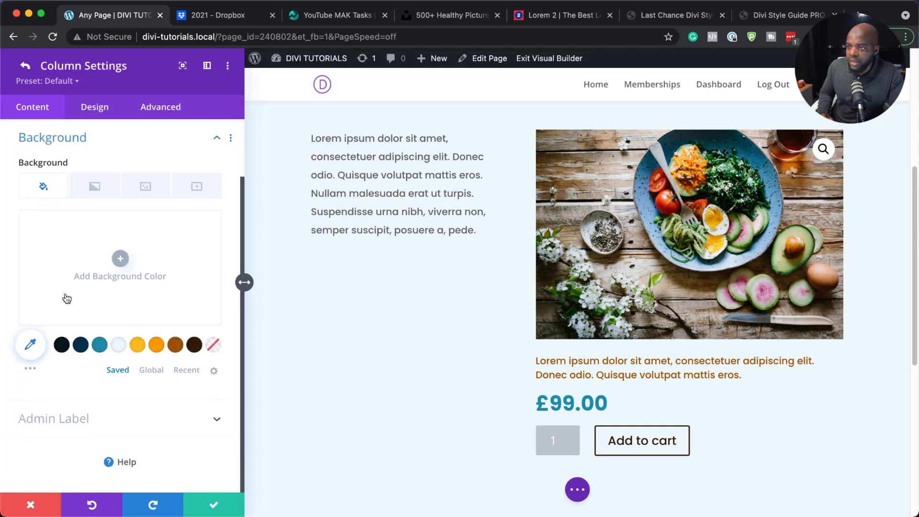
{"action": "left_click", "coordinate": [139, 347]}
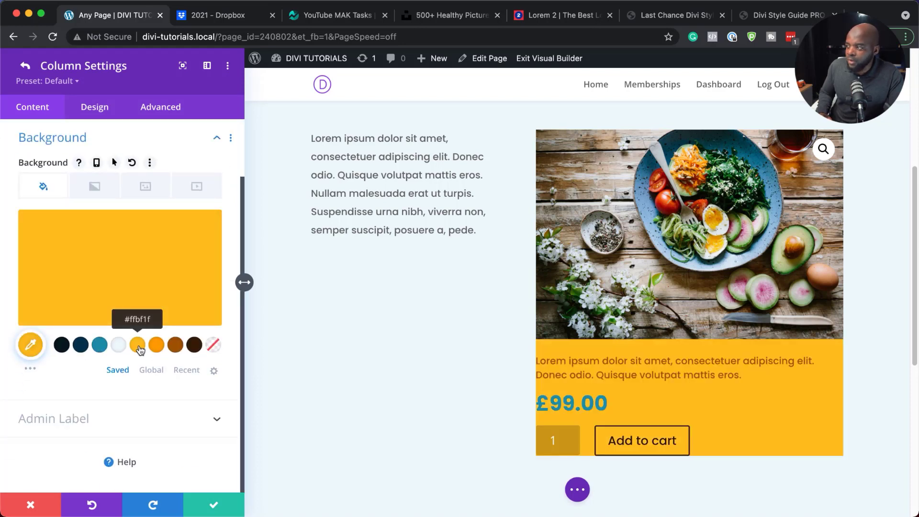
{"action": "left_click", "coordinate": [156, 283]}
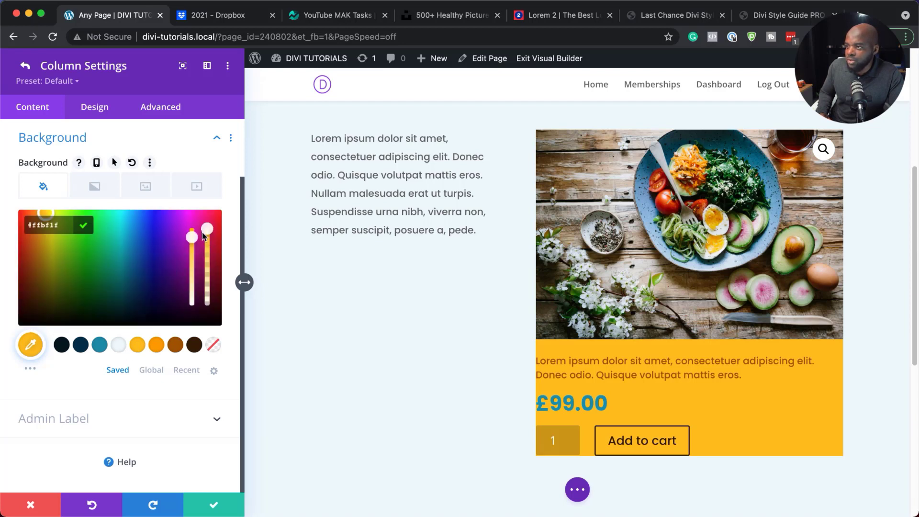
{"action": "left_click_drag", "start_coordinate": [190, 243], "coordinate": [188, 296]}
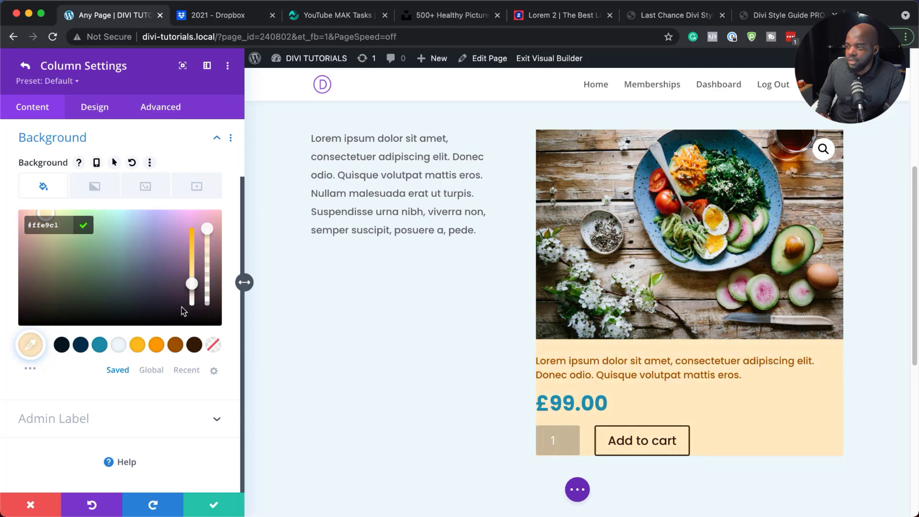
Set the column padding to 4% on all sides and save the column settings
{"action": "left_click", "coordinate": [101, 108]}
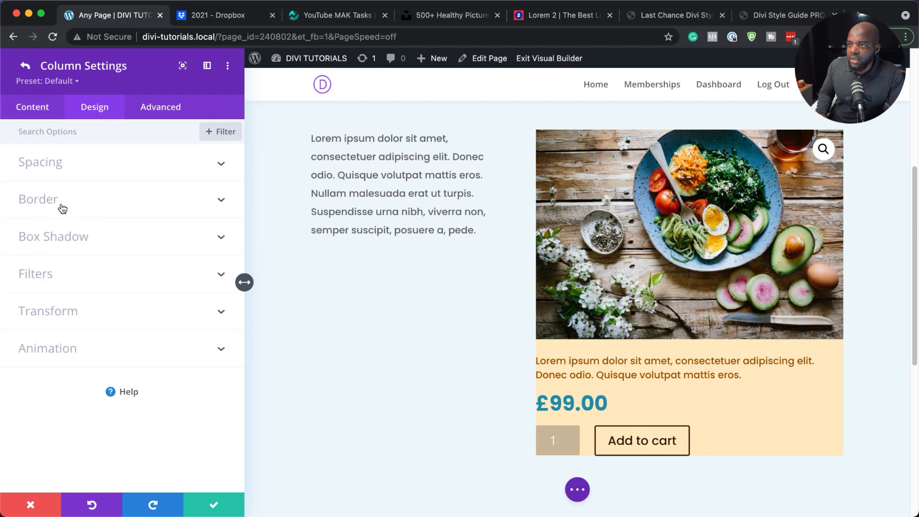
{"action": "left_click", "coordinate": [62, 166]}
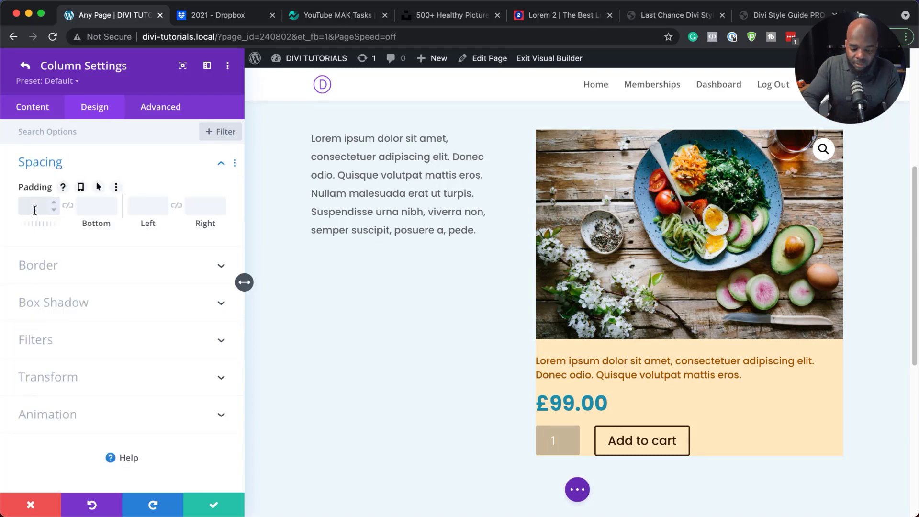
{"action": "left_click", "coordinate": [68, 206]}
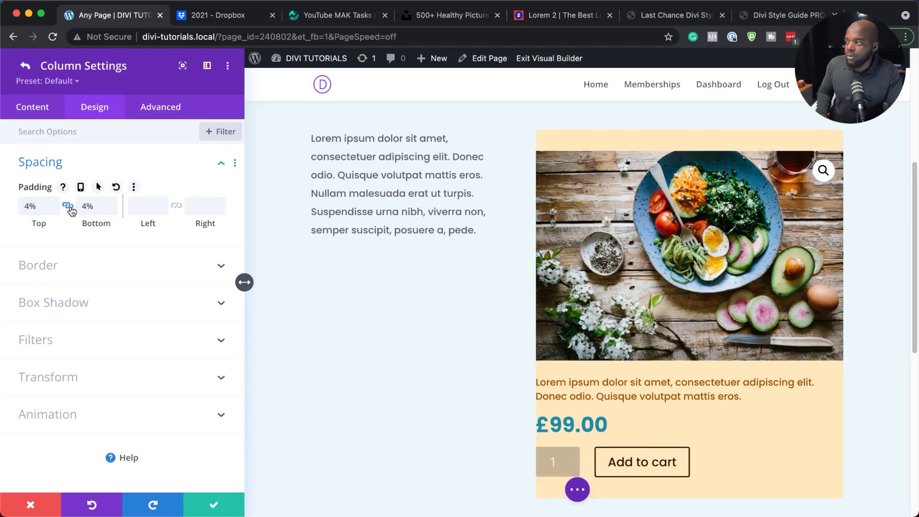
{"action": "left_click", "coordinate": [177, 206]}
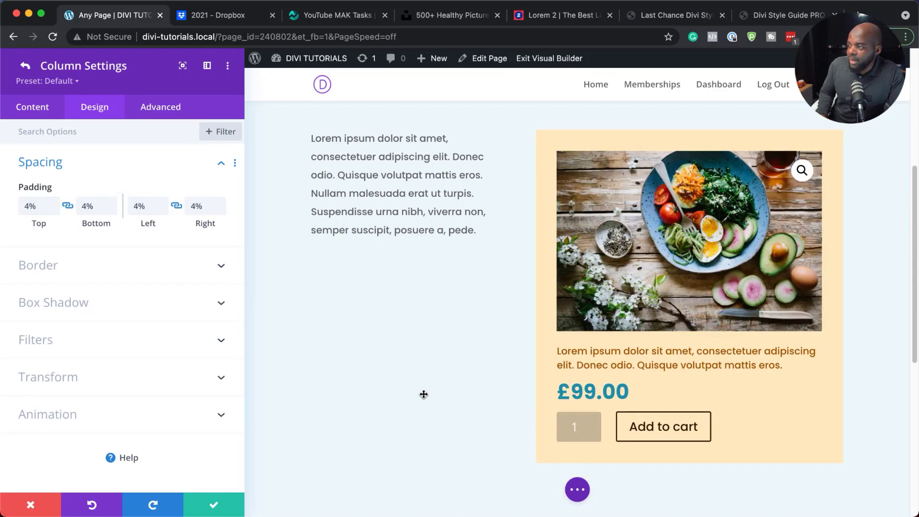
{"action": "left_click", "coordinate": [214, 508]}
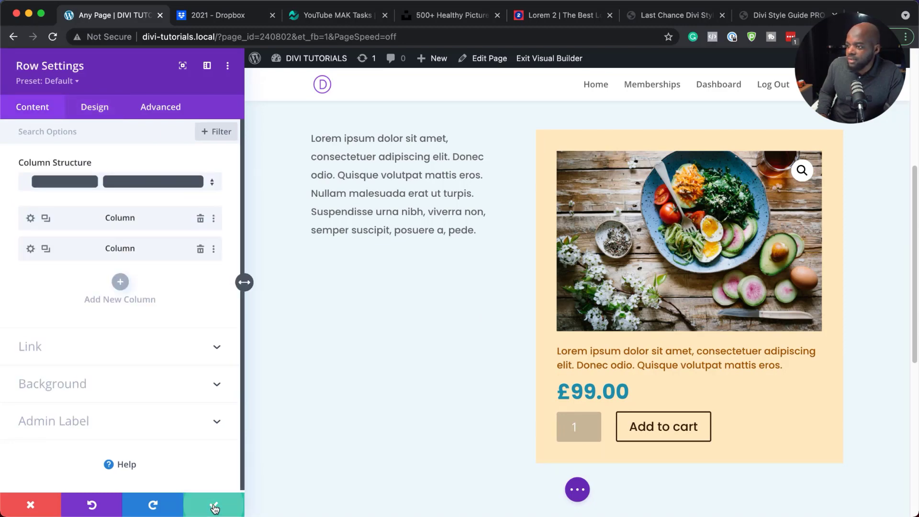
Close Row Settings and scroll through the hero and product sections to review them
{"action": "left_click", "coordinate": [214, 508]}
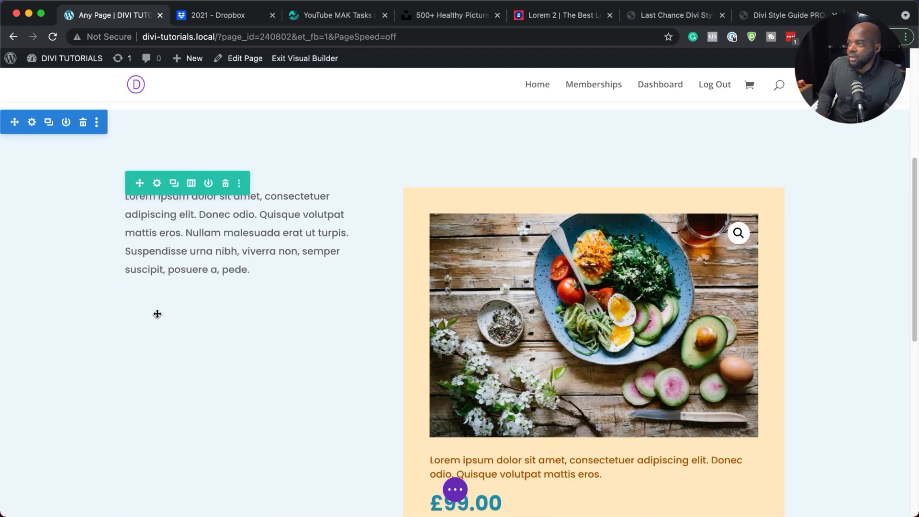
{"action": "scroll", "coordinate": [156, 314], "scroll_direction": "up", "scroll_amount": 3}
{"action": "scroll", "coordinate": [128, 323], "scroll_direction": "down", "scroll_amount": 5}
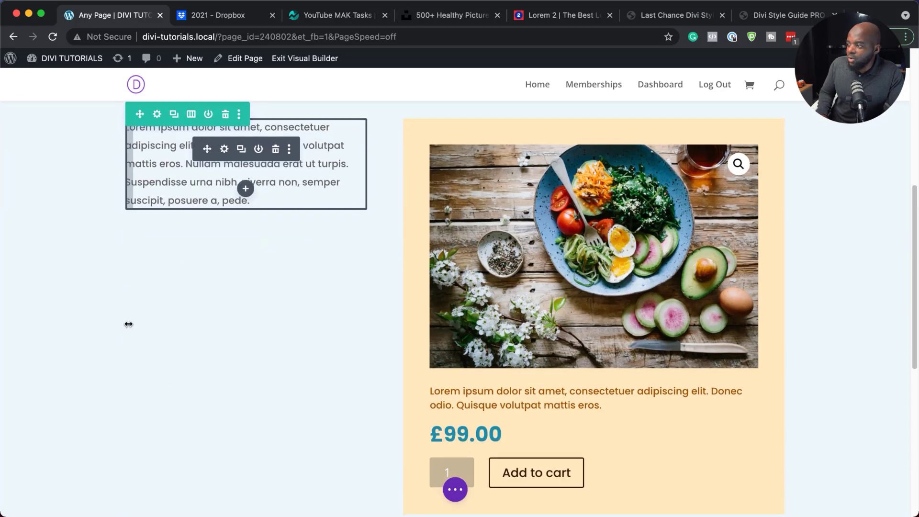
{"action": "scroll", "coordinate": [206, 236], "scroll_direction": "up", "scroll_amount": 10}
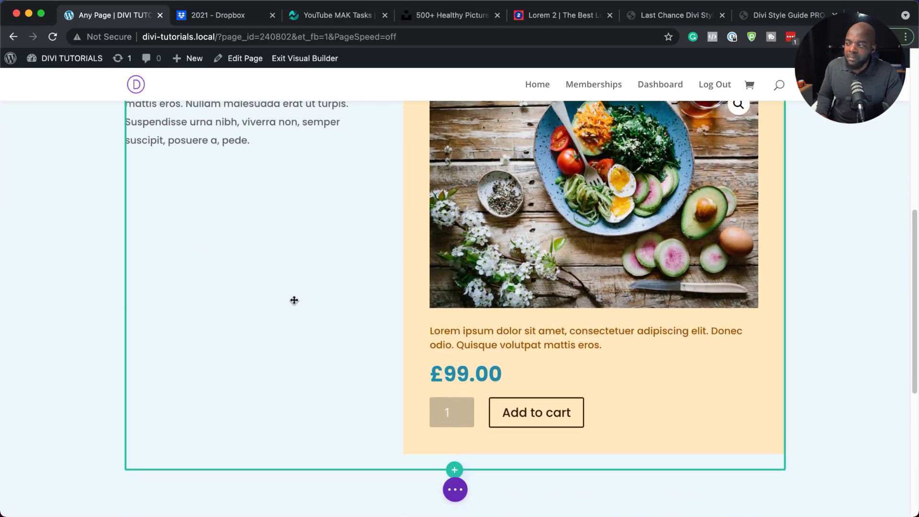
{"action": "scroll", "coordinate": [322, 282], "scroll_direction": "up", "scroll_amount": 1}
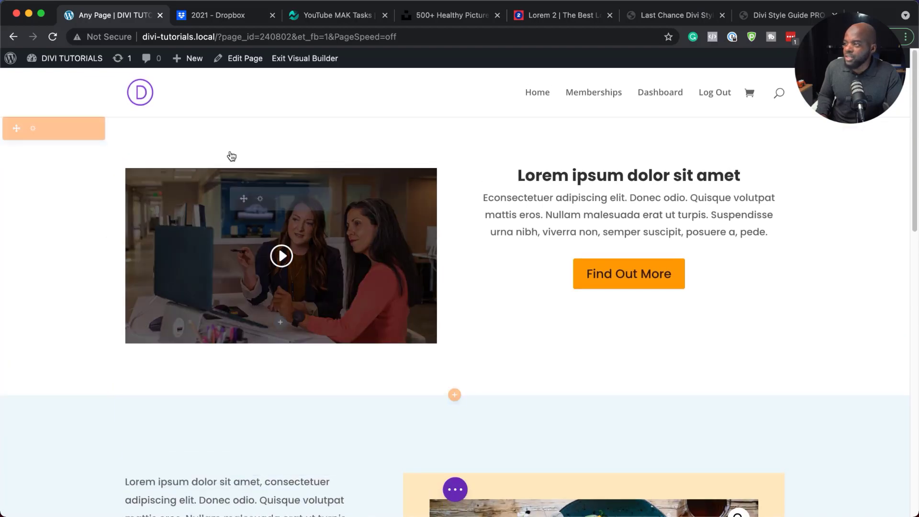
{"action": "scroll", "coordinate": [291, 393], "scroll_direction": "down", "scroll_amount": 10}
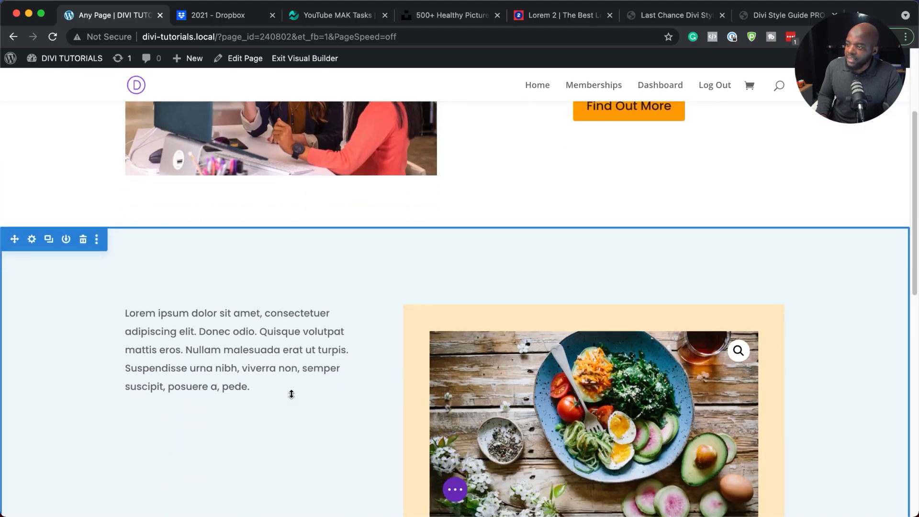
{"action": "scroll", "coordinate": [291, 394], "scroll_direction": "up", "scroll_amount": 4}
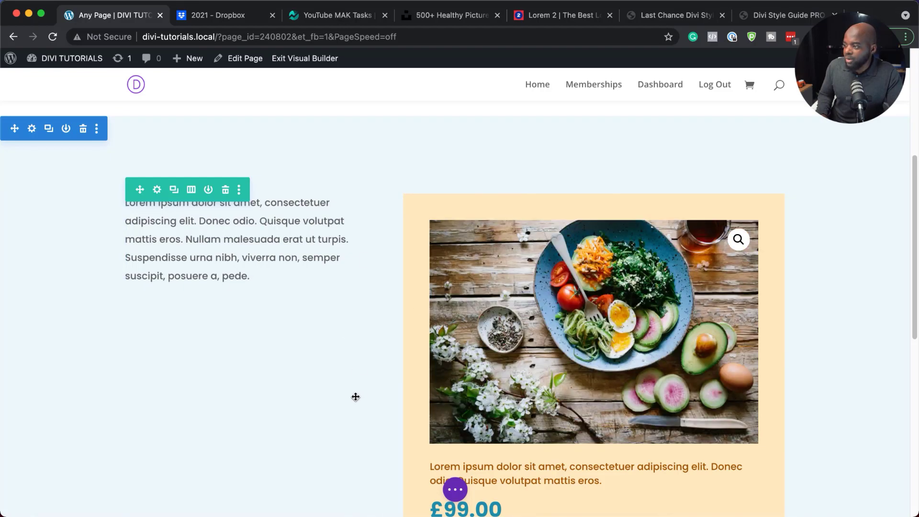
{"action": "scroll", "coordinate": [355, 396], "scroll_direction": "down", "scroll_amount": 4}
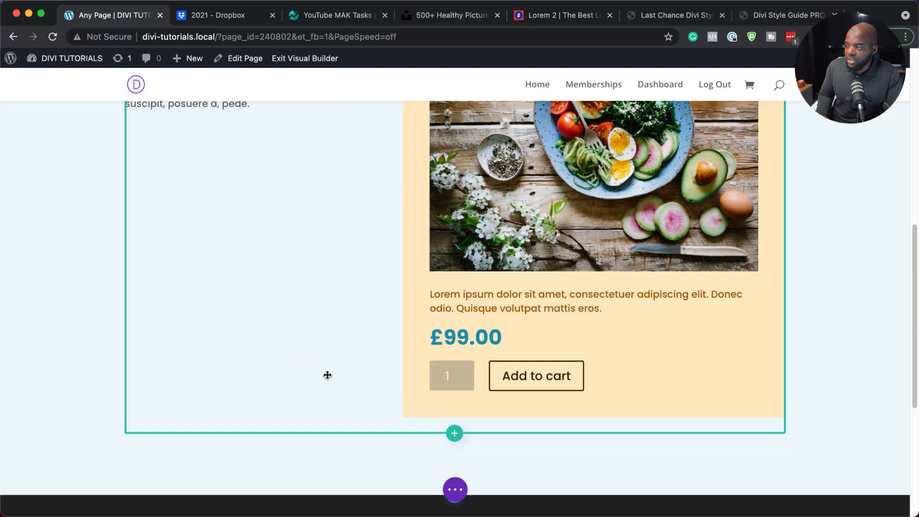
{"action": "scroll", "coordinate": [675, 286], "scroll_direction": "up", "scroll_amount": 8}
{"action": "scroll", "coordinate": [773, 235], "scroll_direction": "up", "scroll_amount": 2}
{"action": "scroll", "coordinate": [772, 235], "scroll_direction": "up", "scroll_amount": 5}
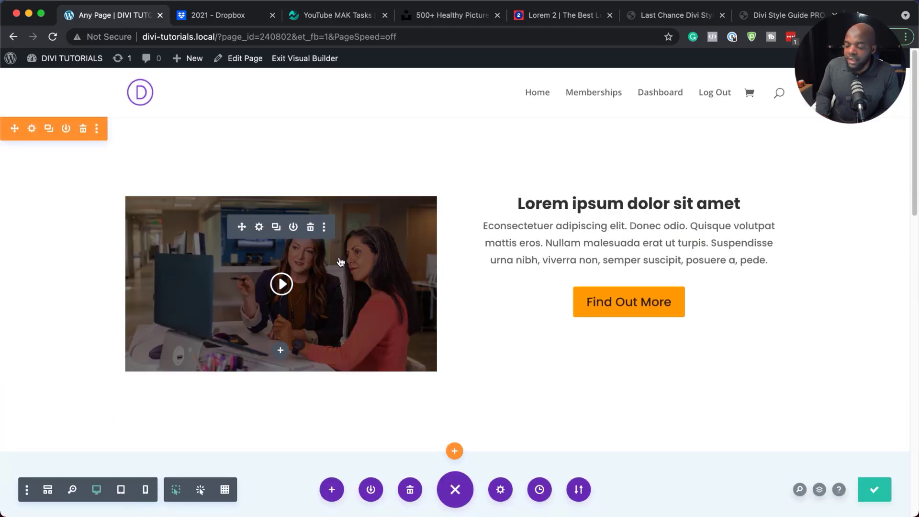
{"action": "scroll", "coordinate": [366, 314], "scroll_direction": "down", "scroll_amount": 7}
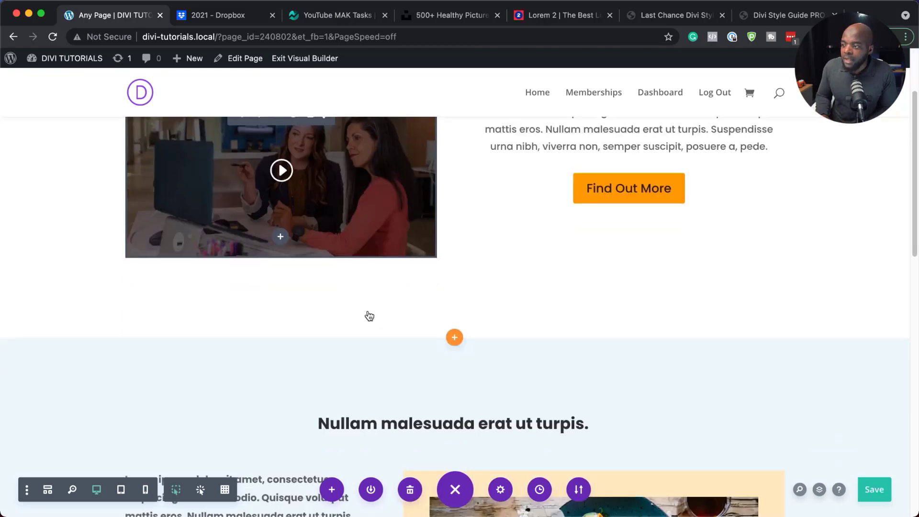
{"action": "scroll", "coordinate": [364, 305], "scroll_direction": "down", "scroll_amount": 5}
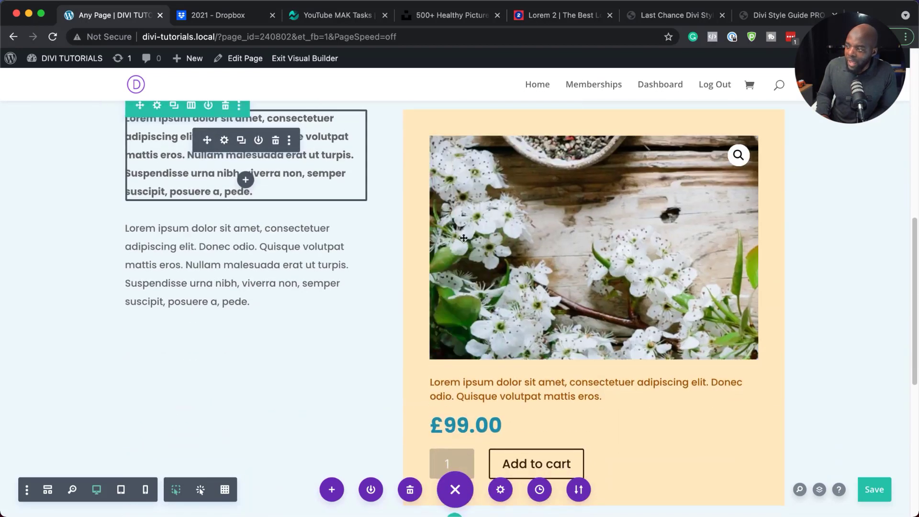
{"action": "scroll", "coordinate": [757, 435], "scroll_direction": "down", "scroll_amount": 1}
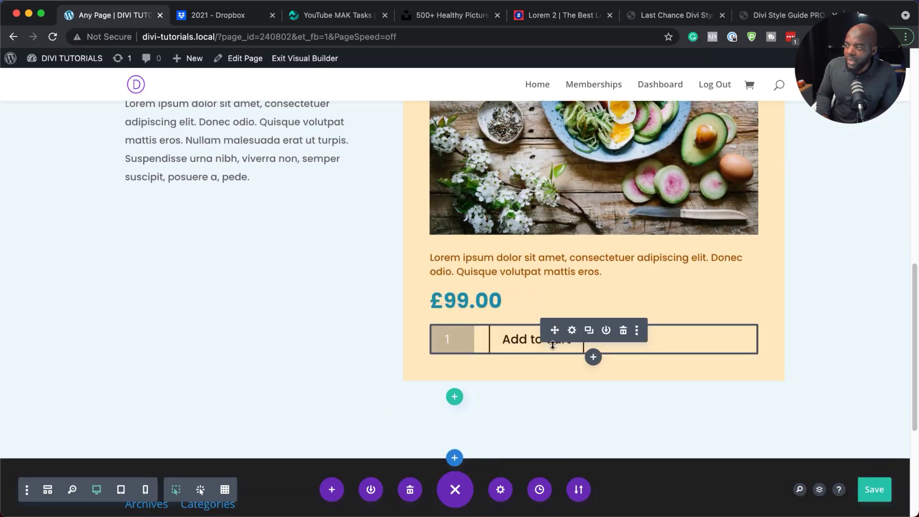